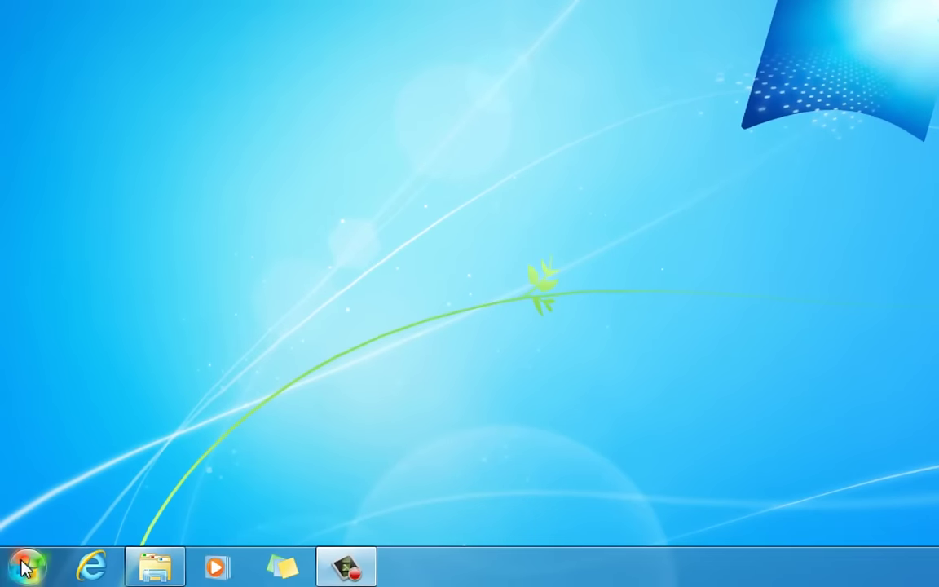
Browse all installed programs and look through the Accessories folder
{"action": "left_click", "coordinate": [24, 568]}
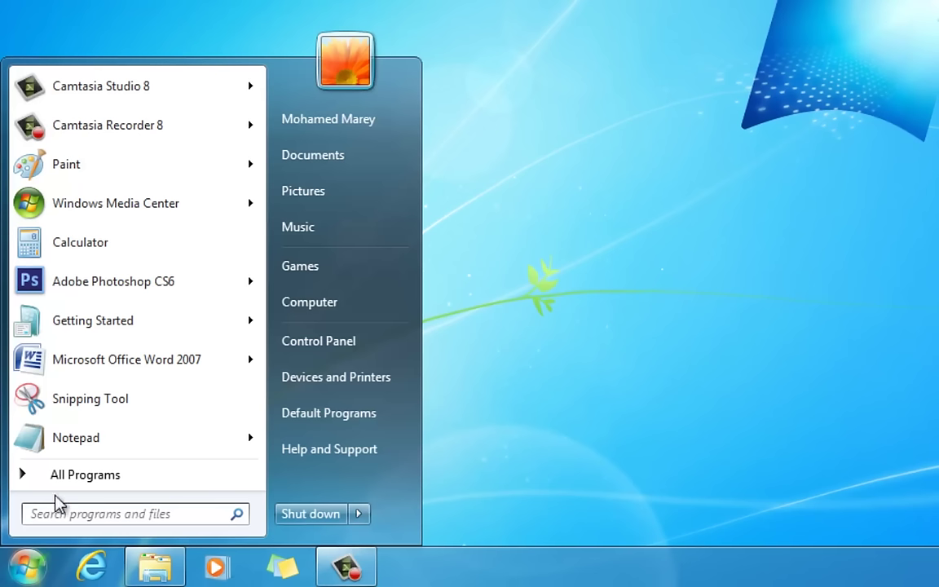
{"action": "left_click", "coordinate": [79, 478]}
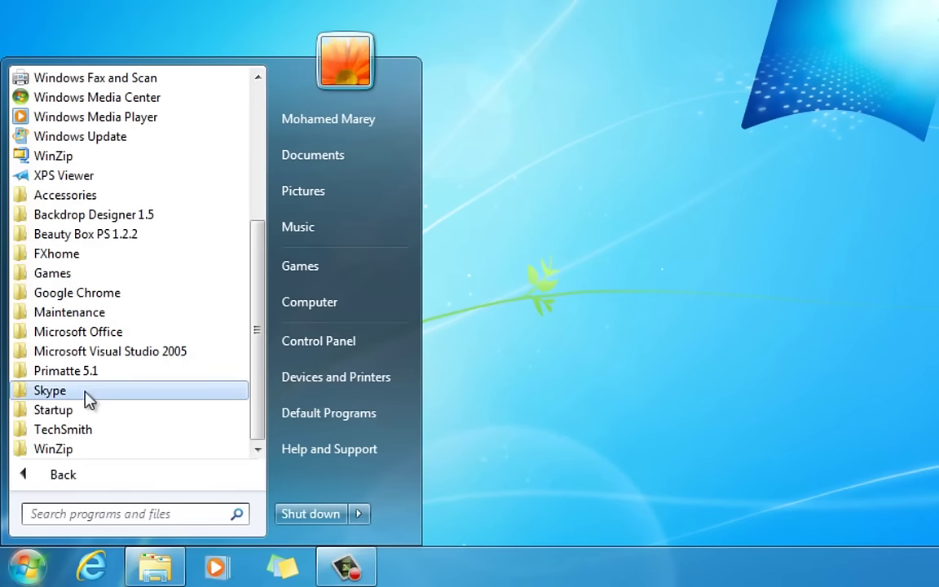
{"action": "left_click", "coordinate": [63, 197]}
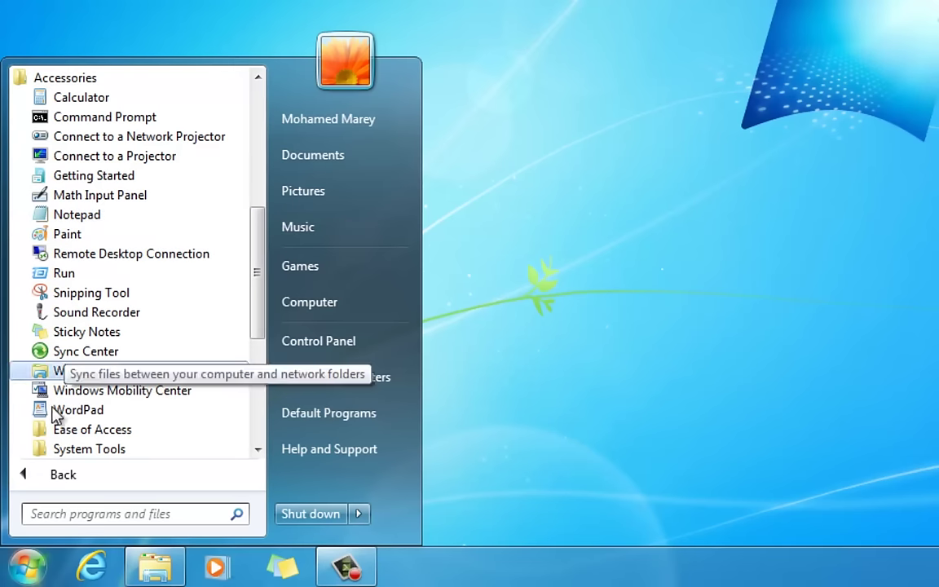
Search the installed programs for "notepa" and launch Notepad
{"action": "left_click", "coordinate": [40, 512]}
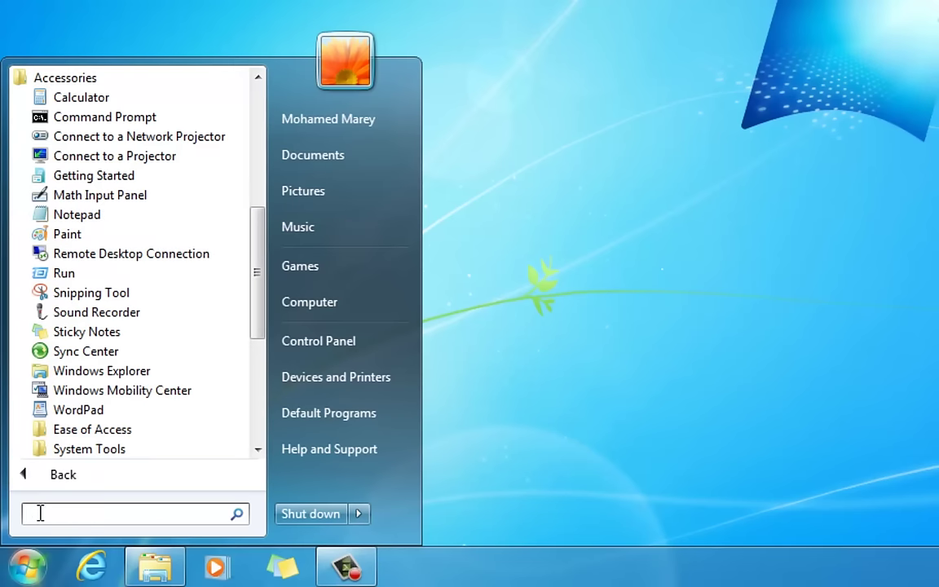
{"action": "type", "text": "no"}
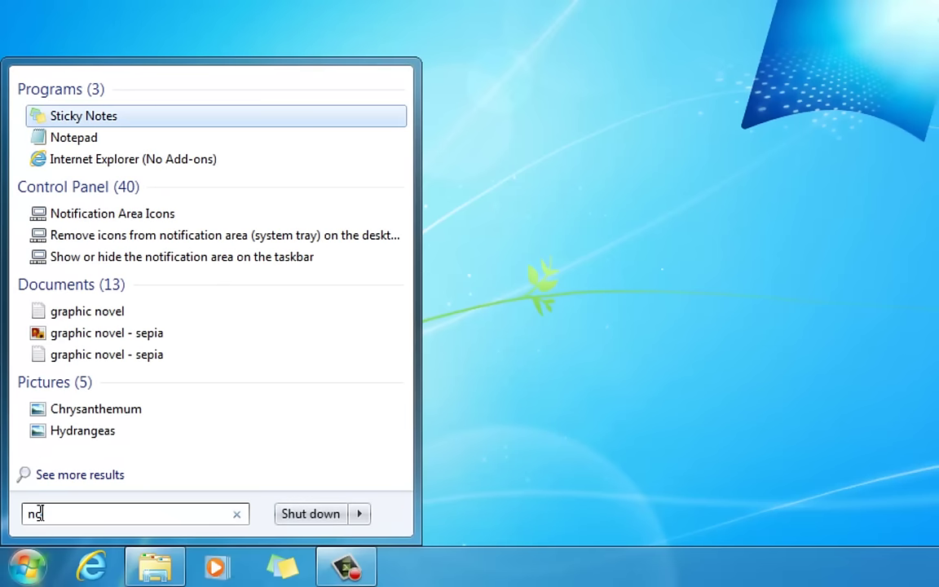
{"action": "type", "text": "tep"}
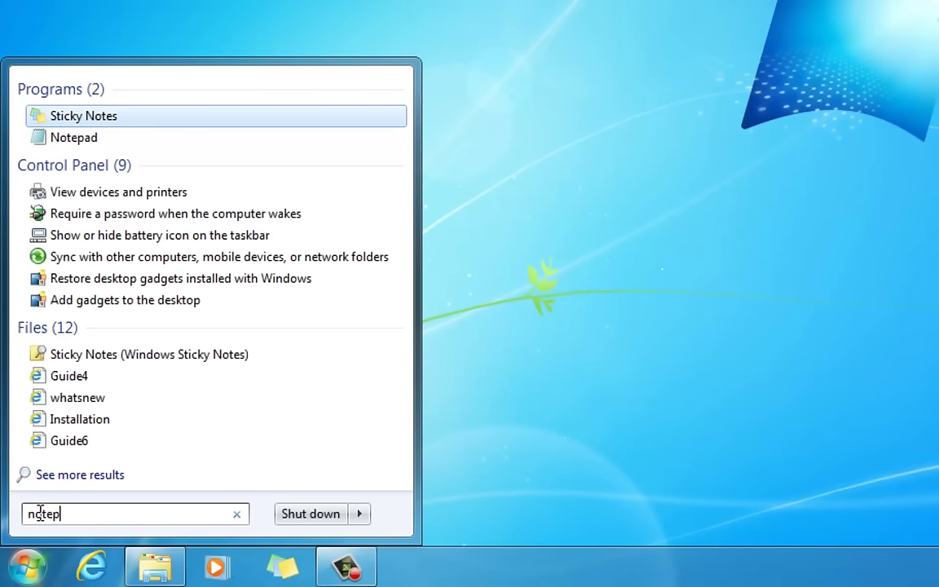
{"action": "type", "text": "a"}
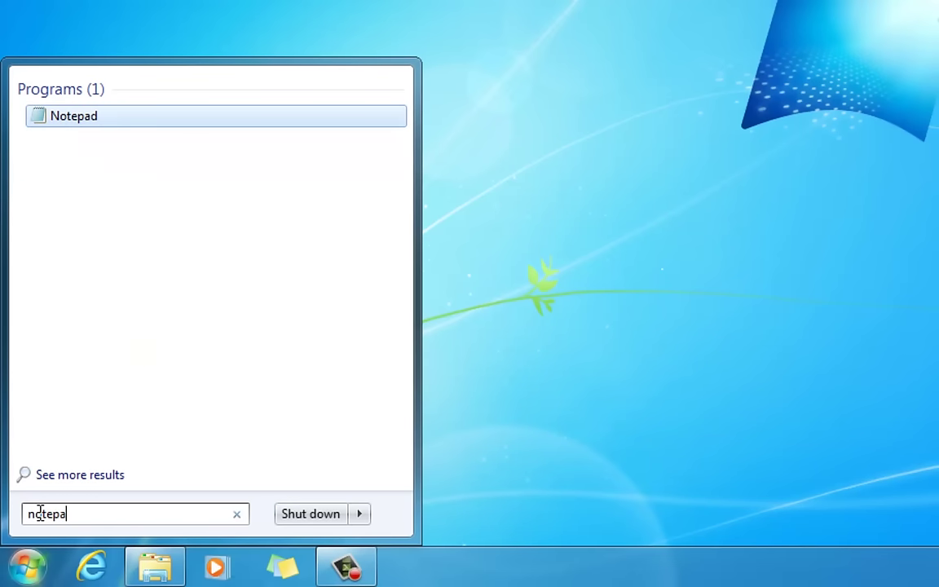
{"action": "left_click", "coordinate": [85, 122]}
Reposition the Notepad window and enlarge it slightly in width and height
{"action": "left_click_drag", "start_coordinate": [299, 34], "coordinate": [291, 17]}
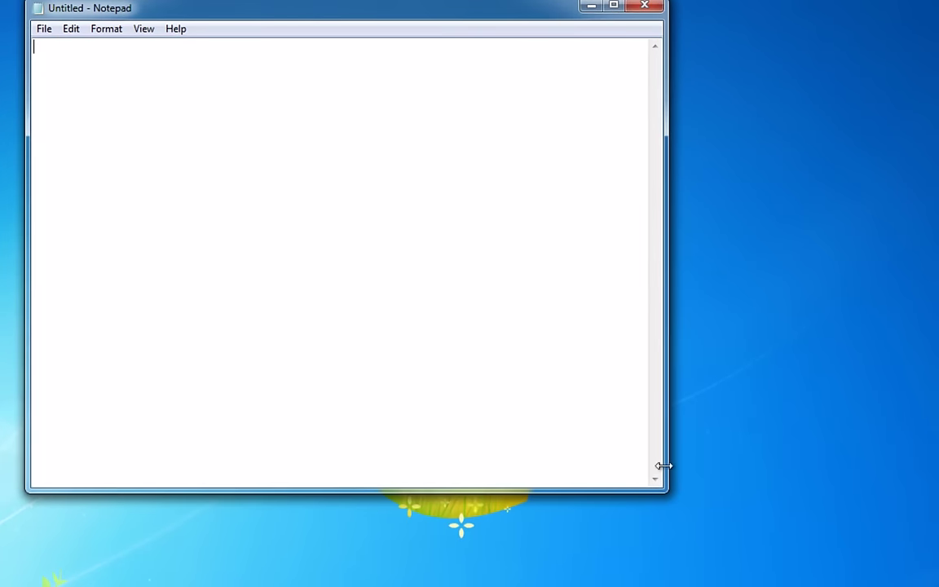
{"action": "mouse_move", "coordinate": [666, 449]}
{"action": "left_mouse_down"}
{"action": "mouse_move", "coordinate": [720, 448]}
{"action": "mouse_move", "coordinate": [665, 455]}
{"action": "left_mouse_up"}
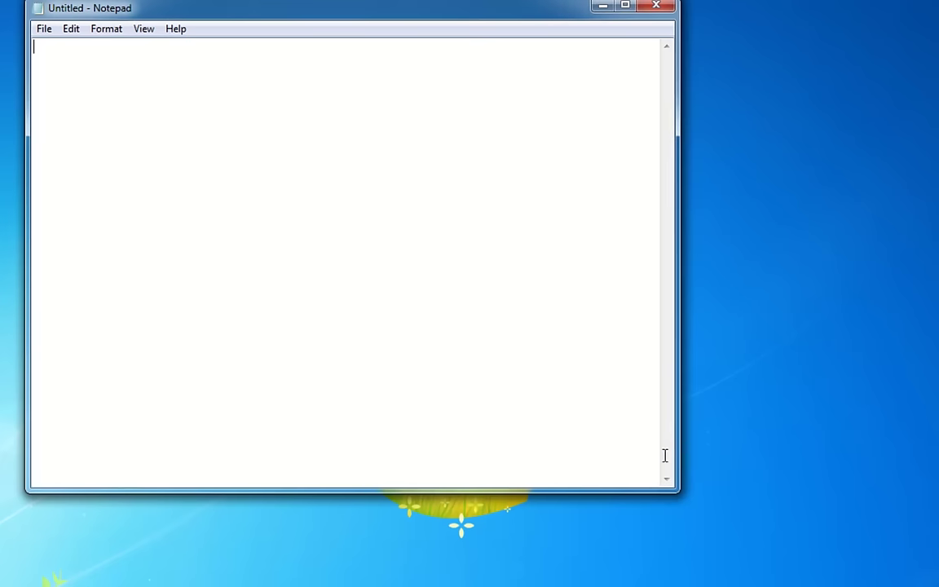
{"action": "left_click_drag", "start_coordinate": [602, 491], "coordinate": [603, 530]}
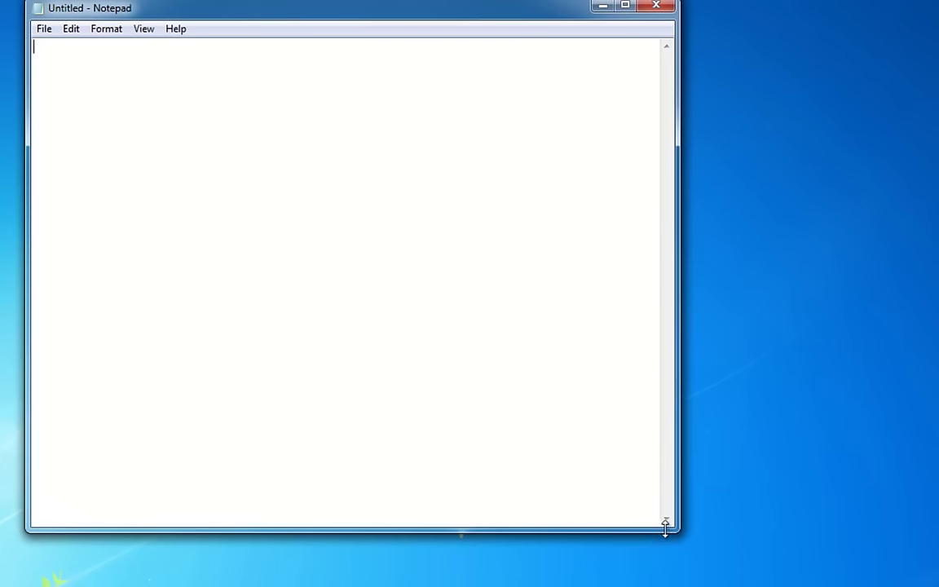
{"action": "left_click_drag", "start_coordinate": [669, 528], "coordinate": [686, 517]}
{"action": "left_click_drag", "start_coordinate": [712, 559], "coordinate": [702, 539]}
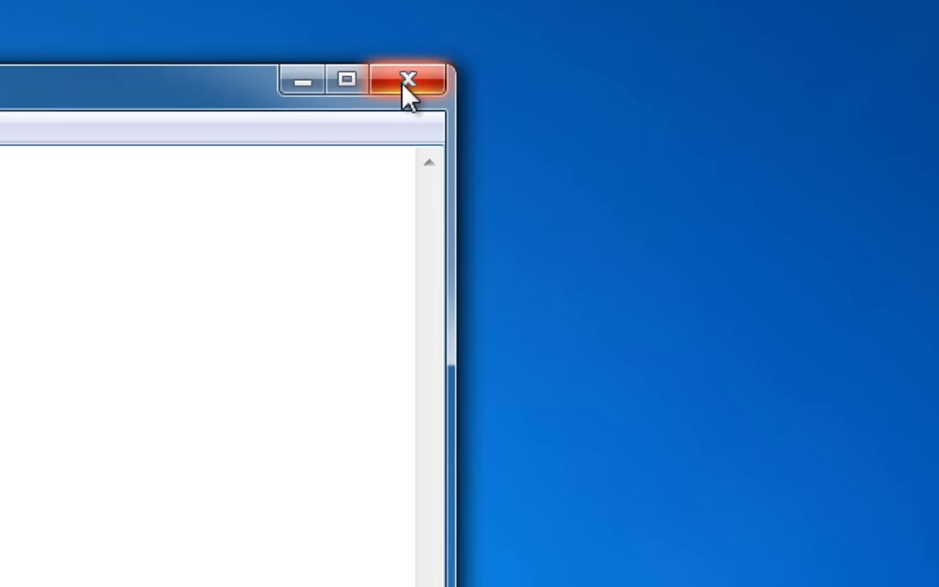
Maximize the Notepad window and restore its size, and minimize it and bring it back
{"action": "left_click", "coordinate": [348, 80]}
{"action": "left_click", "coordinate": [902, 10]}
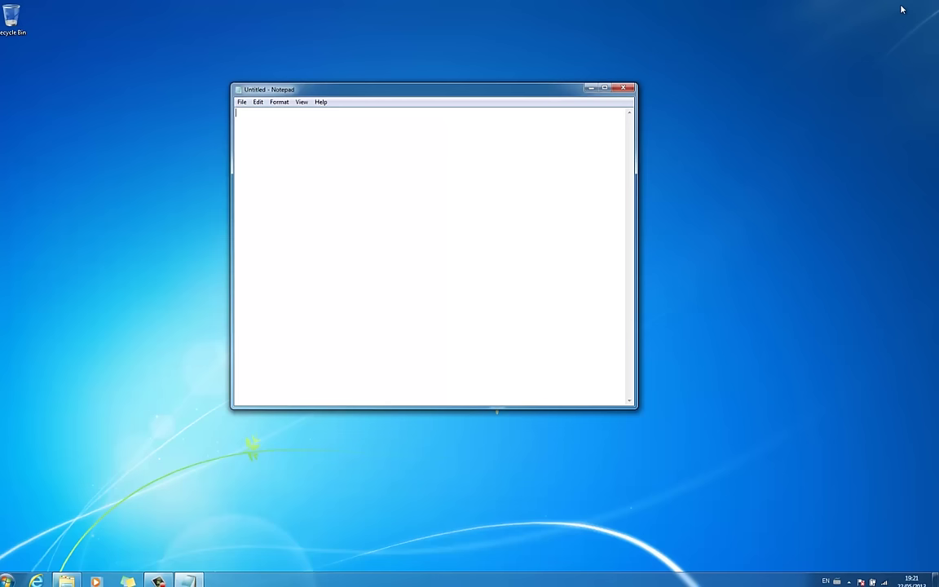
{"action": "left_click", "coordinate": [591, 89]}
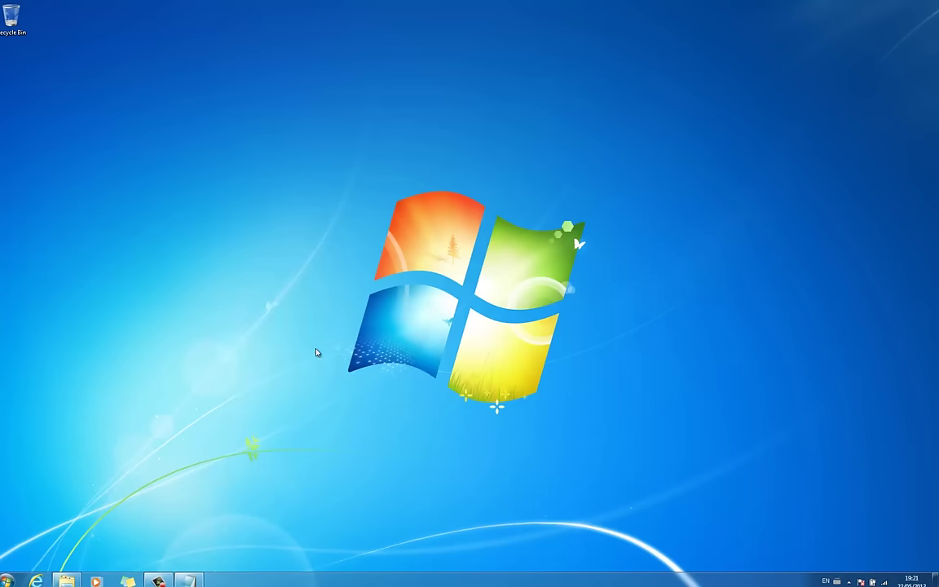
{"action": "left_click", "coordinate": [189, 580]}
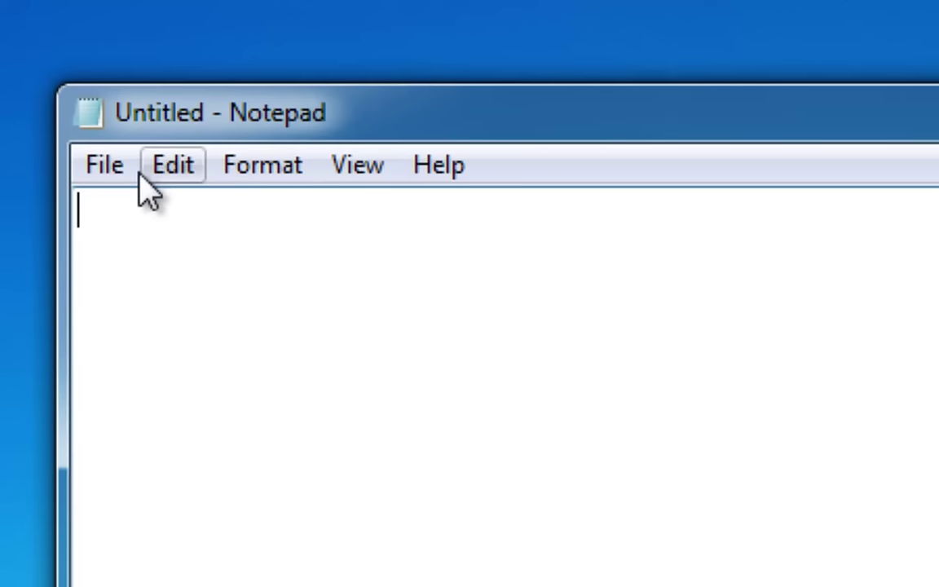
Start a new blank document from the empty untitled one
{"action": "left_click", "coordinate": [106, 167]}
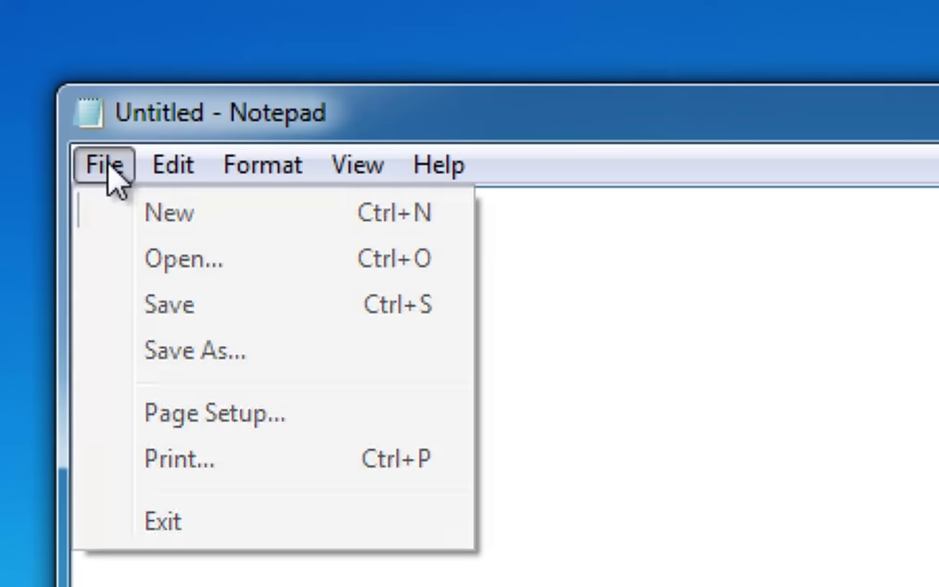
{"action": "left_click", "coordinate": [167, 210]}
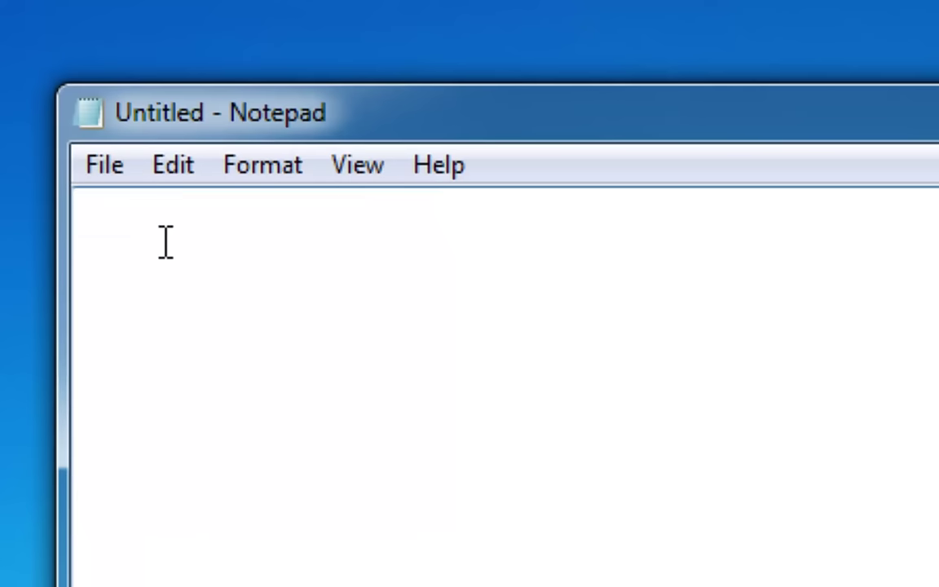
{"action": "left_click", "coordinate": [106, 167]}
{"action": "left_click", "coordinate": [145, 213]}
Try to start a new document over the unsaved text "f" and cancel at the save prompt
{"action": "left_click", "coordinate": [96, 174]}
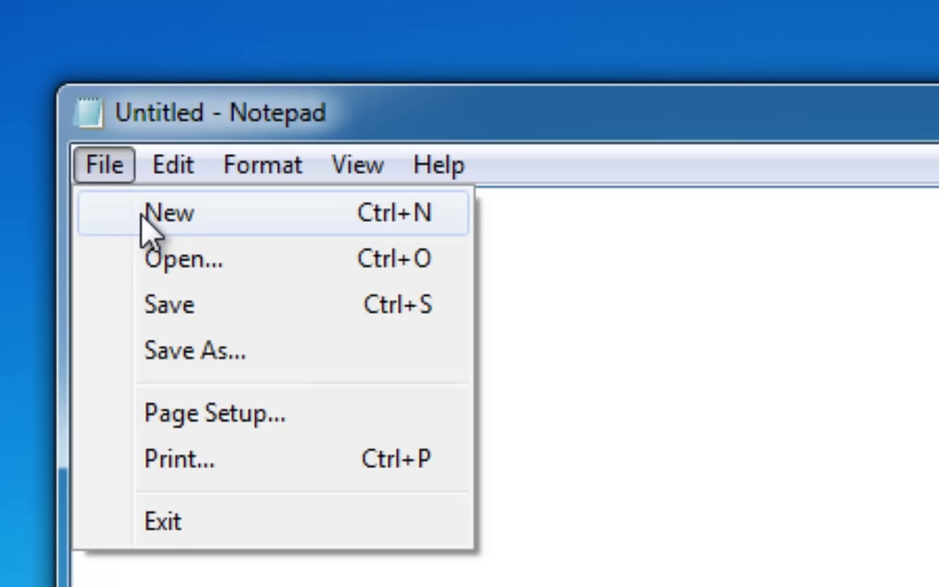
{"action": "left_click", "coordinate": [203, 214]}
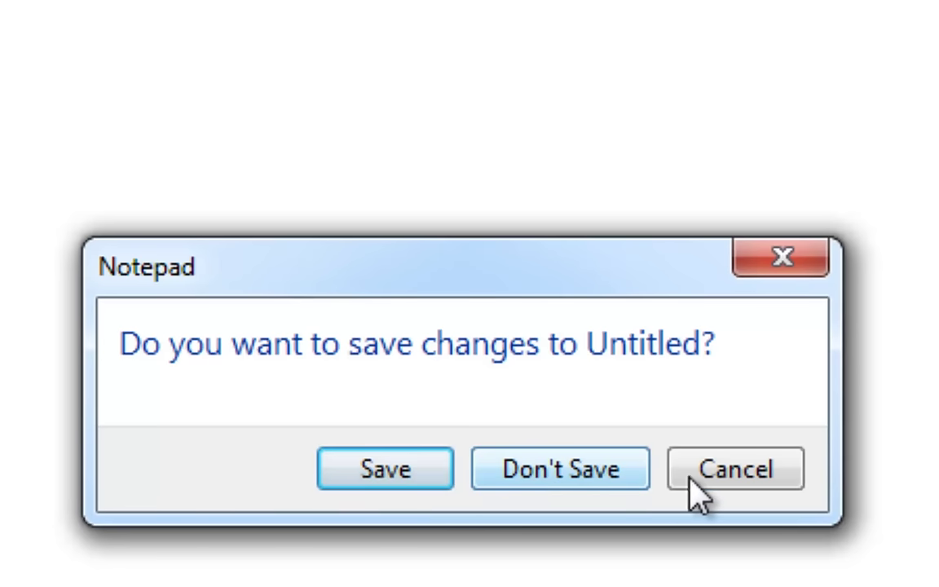
{"action": "left_click", "coordinate": [717, 474]}
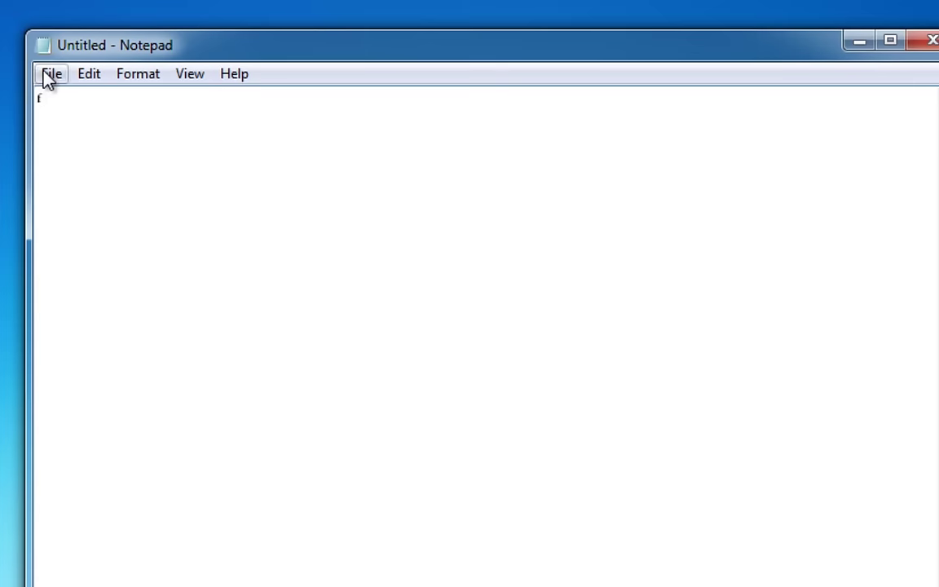
Start a new document, discarding the unsaved text of the untitled one
{"action": "left_click", "coordinate": [48, 75]}
{"action": "left_click", "coordinate": [74, 99]}
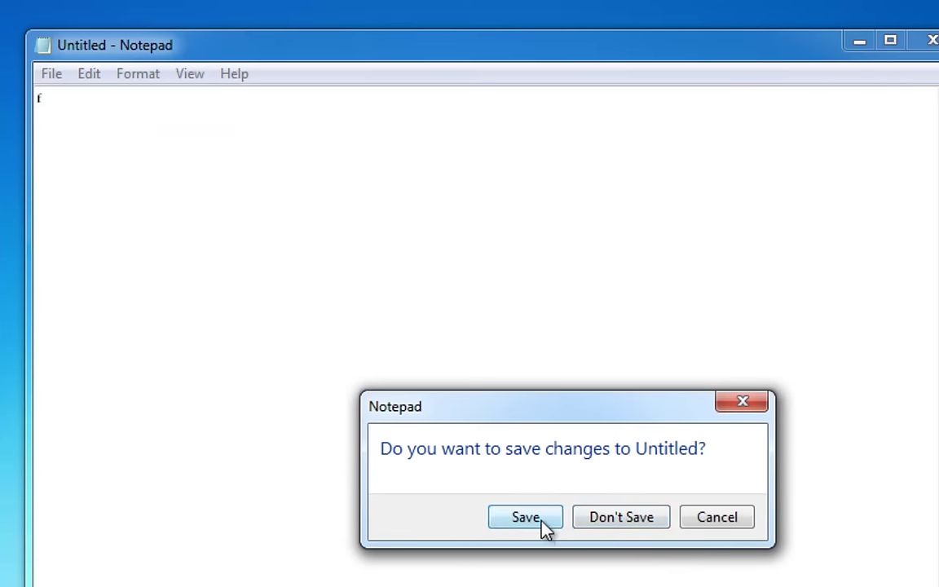
{"action": "left_click", "coordinate": [613, 517]}
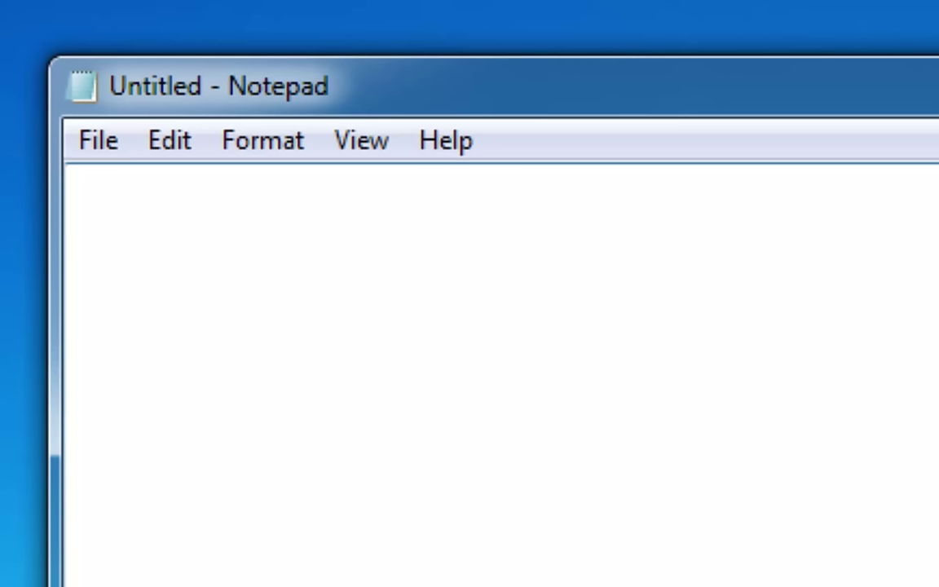
Enter the sample text "Thisa" in the blank document
{"action": "type", "text": "Th"}
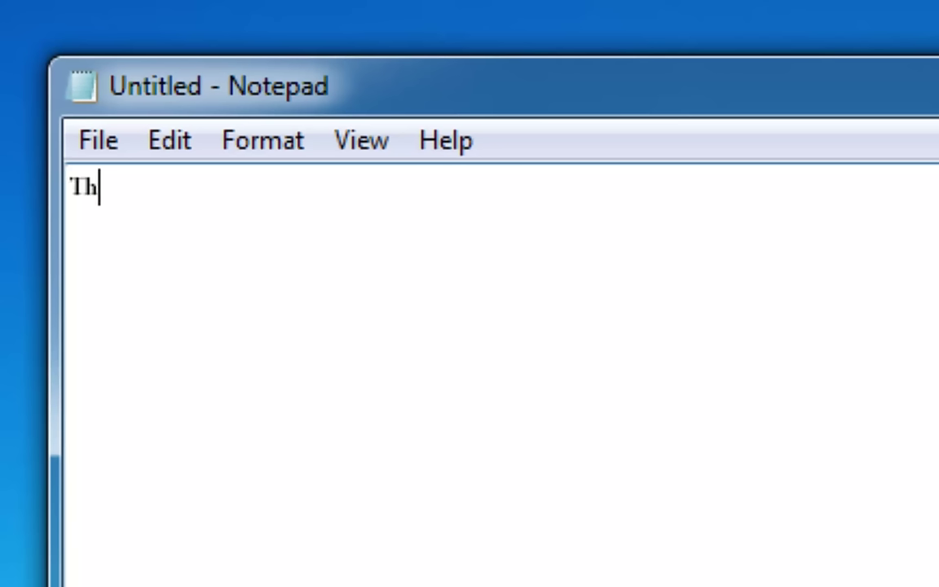
{"action": "type", "text": "isa"}
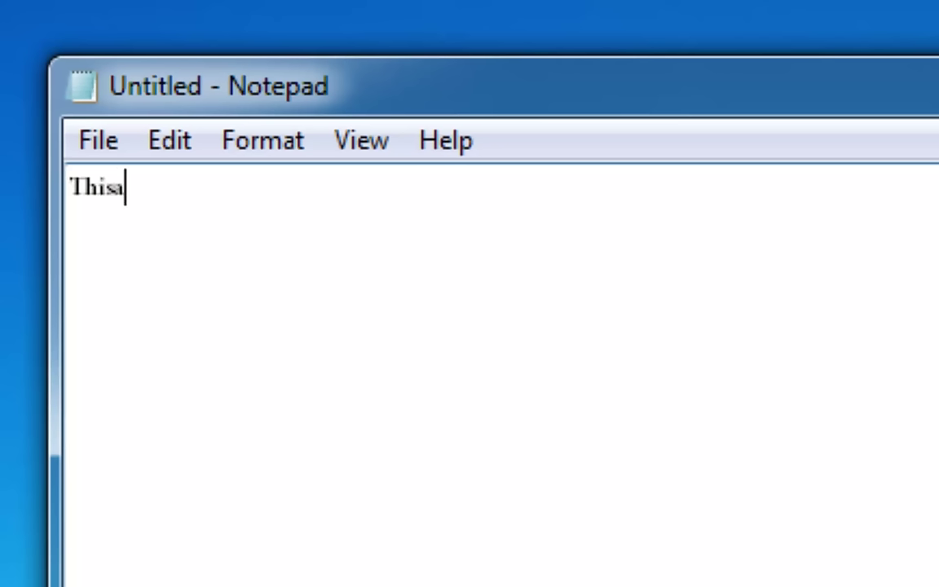
Replace all of the document's text with the Arabic phrase "بسم الله الرحمن الرحيم"
{"action": "key", "text": "ctrl+a"}
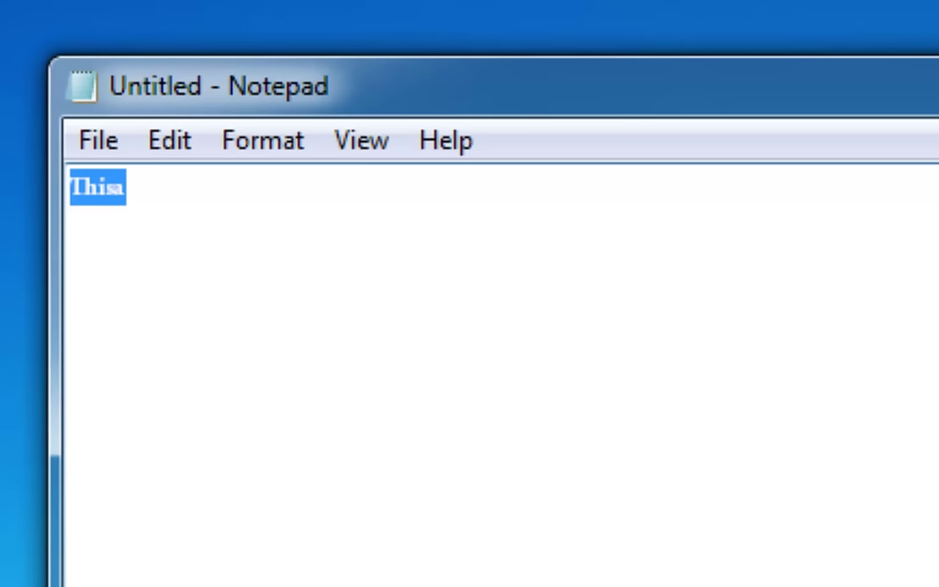
{"action": "type", "text": "بسم الله الرح"}
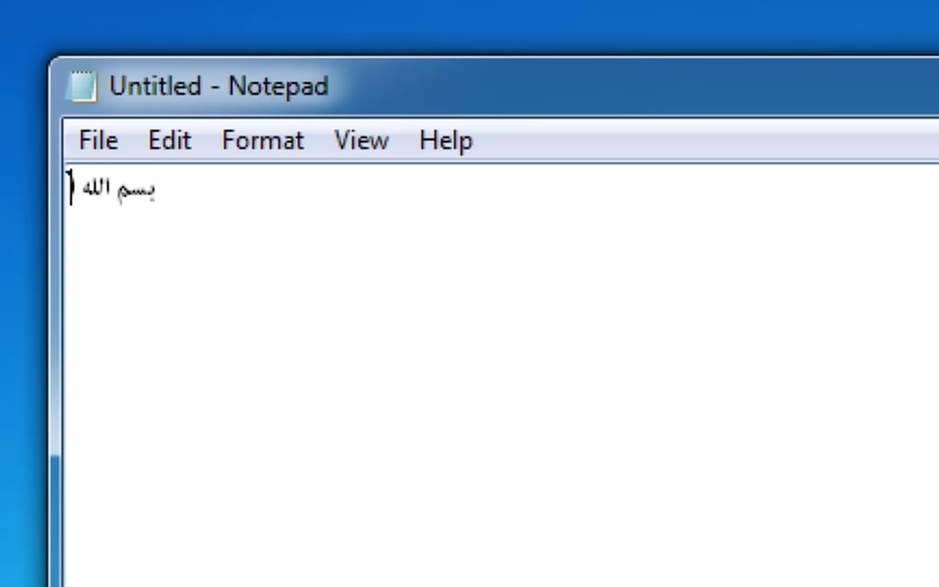
{"action": "type", "text": "من الرحيم"}
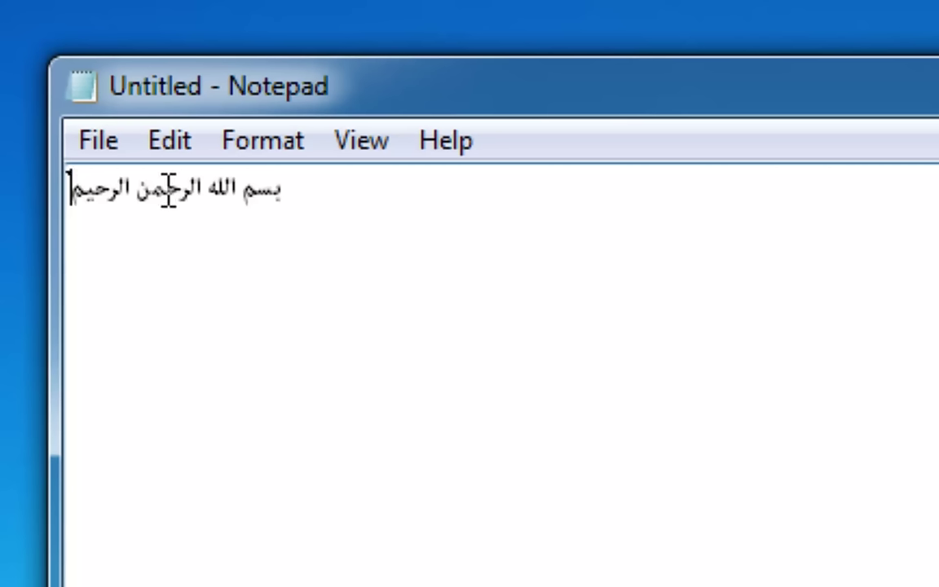
Open the font settings and preview Adobe Caslon Pro and Adobe Devanagari, ending with Adobe Arabic selected
{"action": "left_click", "coordinate": [261, 155]}
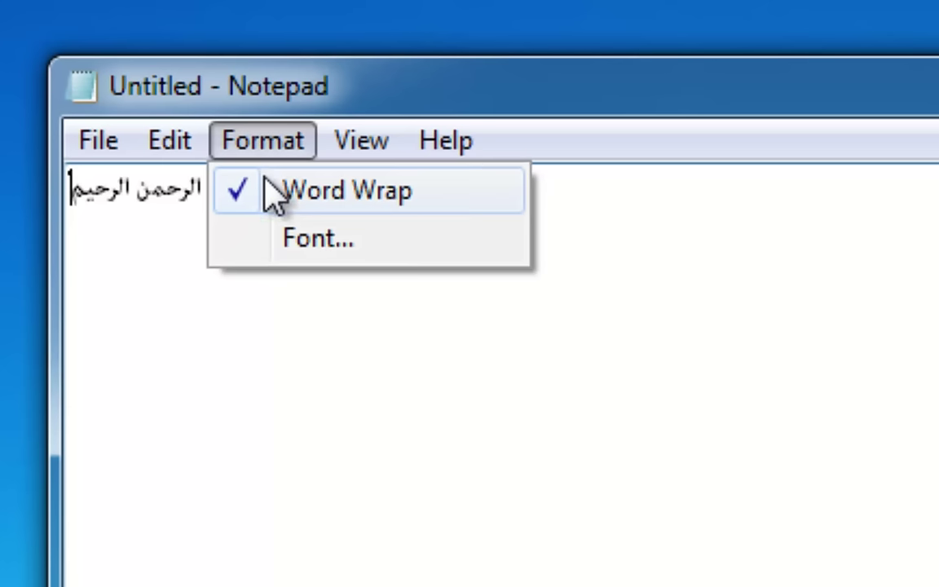
{"action": "left_click", "coordinate": [332, 245]}
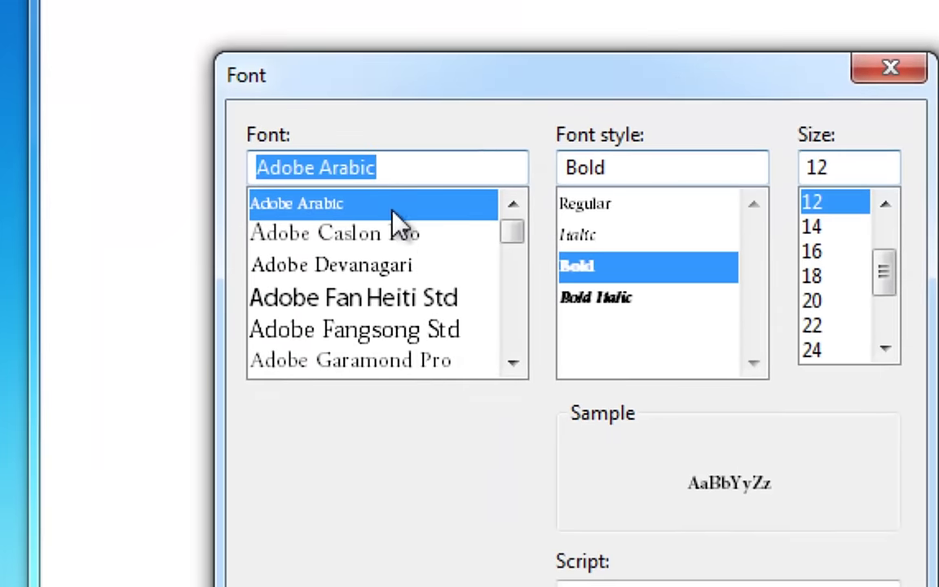
{"action": "left_click_drag", "start_coordinate": [511, 239], "coordinate": [404, 245]}
{"action": "mouse_move", "coordinate": [512, 240]}
{"action": "left_mouse_down"}
{"action": "mouse_move", "coordinate": [513, 348]}
{"action": "mouse_move", "coordinate": [509, 229]}
{"action": "left_mouse_up"}
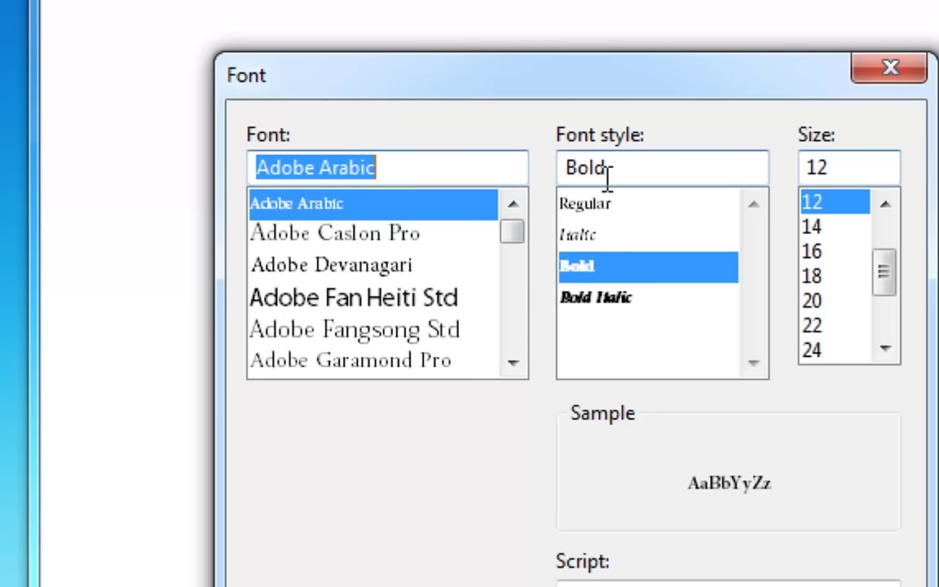
{"action": "left_click", "coordinate": [373, 236]}
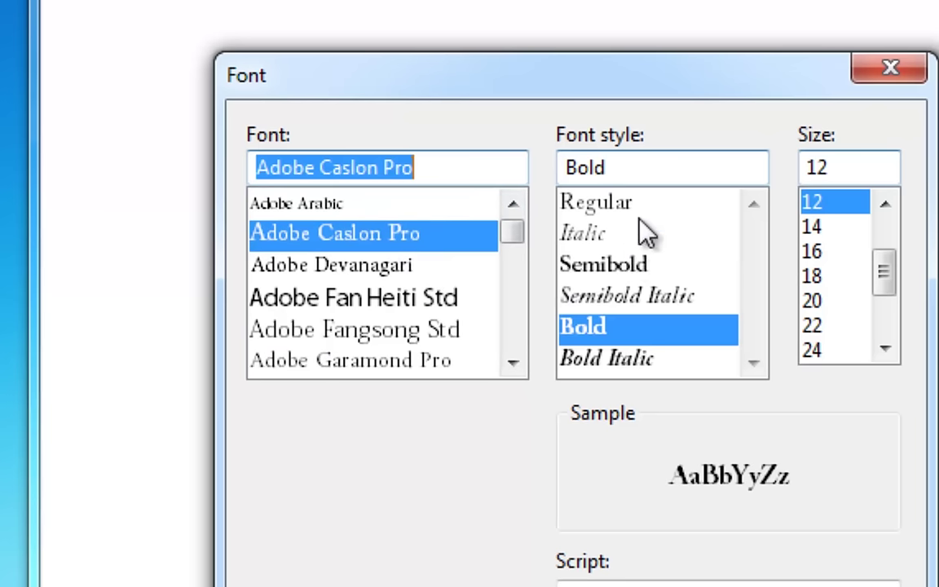
{"action": "left_click", "coordinate": [434, 266]}
{"action": "left_click", "coordinate": [308, 205]}
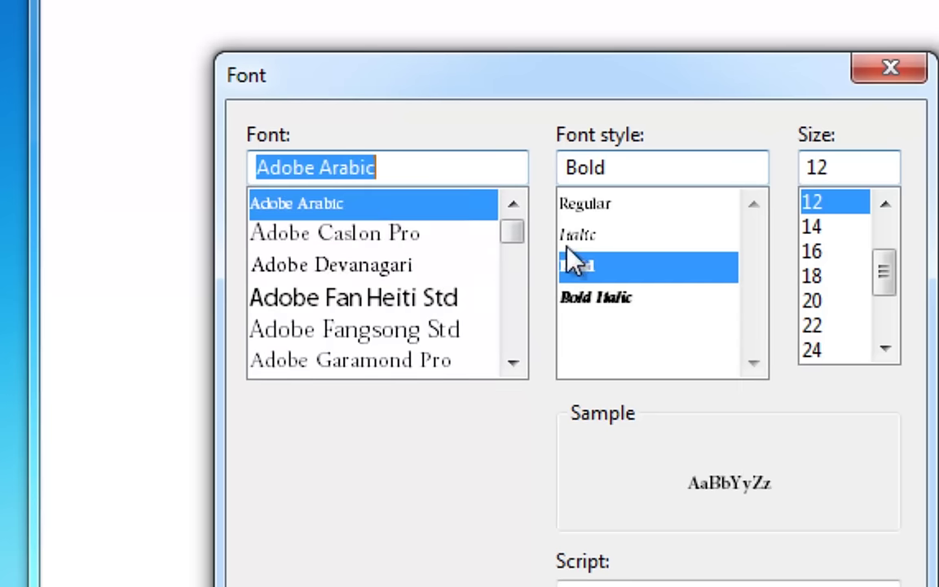
Preview the Italic and Regular font styles for Adobe Arabic and return to Bold
{"action": "left_click", "coordinate": [579, 236]}
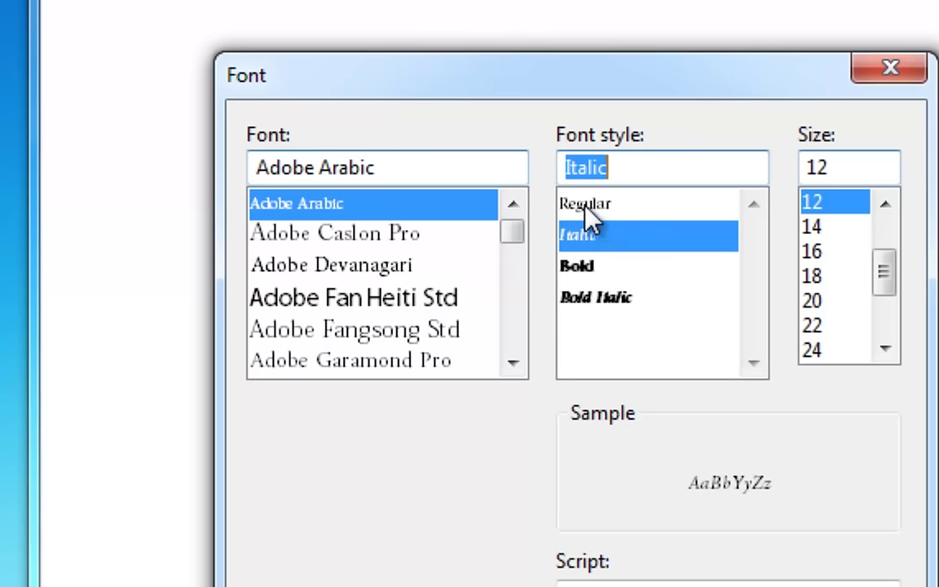
{"action": "left_click", "coordinate": [586, 210]}
{"action": "left_click", "coordinate": [585, 268]}
{"action": "left_click", "coordinate": [594, 209]}
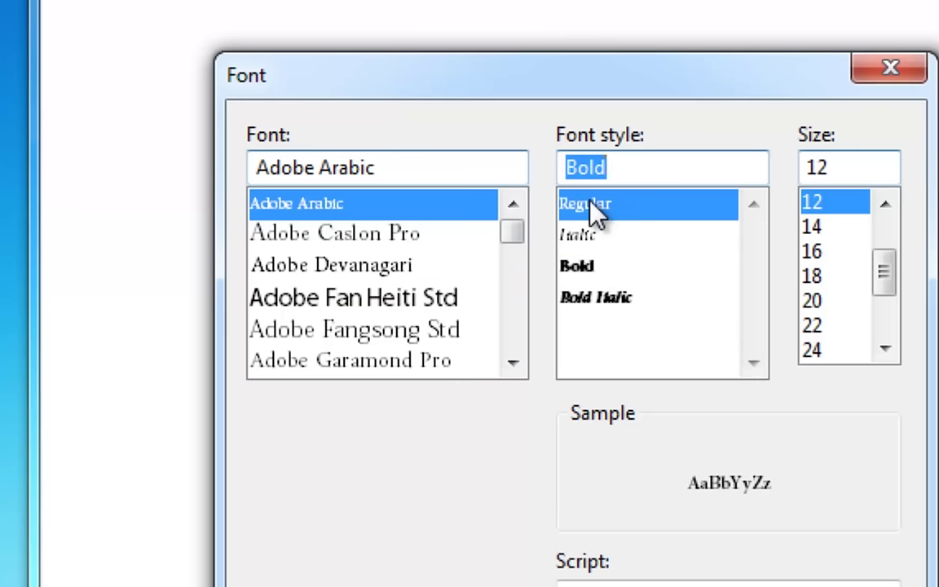
{"action": "left_click", "coordinate": [584, 269]}
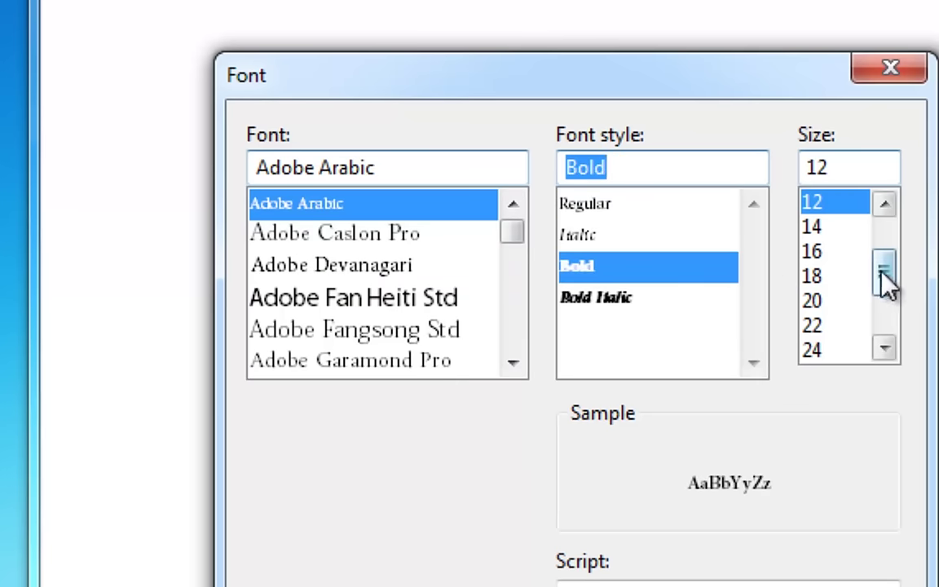
Set the Adobe Arabic font size to 22 and cancel the prompt to save changes
{"action": "left_click_drag", "start_coordinate": [884, 279], "coordinate": [888, 304]}
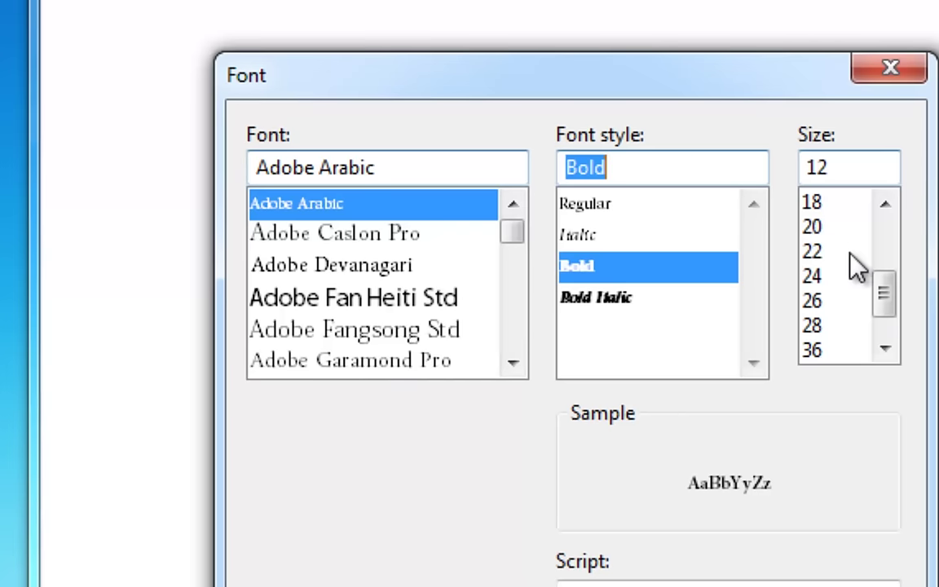
{"action": "left_click", "coordinate": [818, 254]}
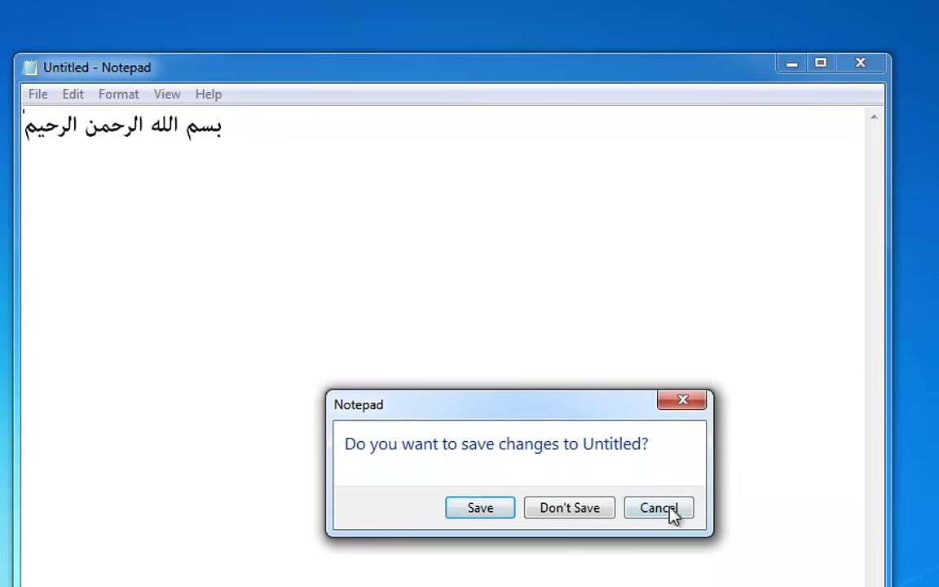
{"action": "left_click", "coordinate": [671, 508]}
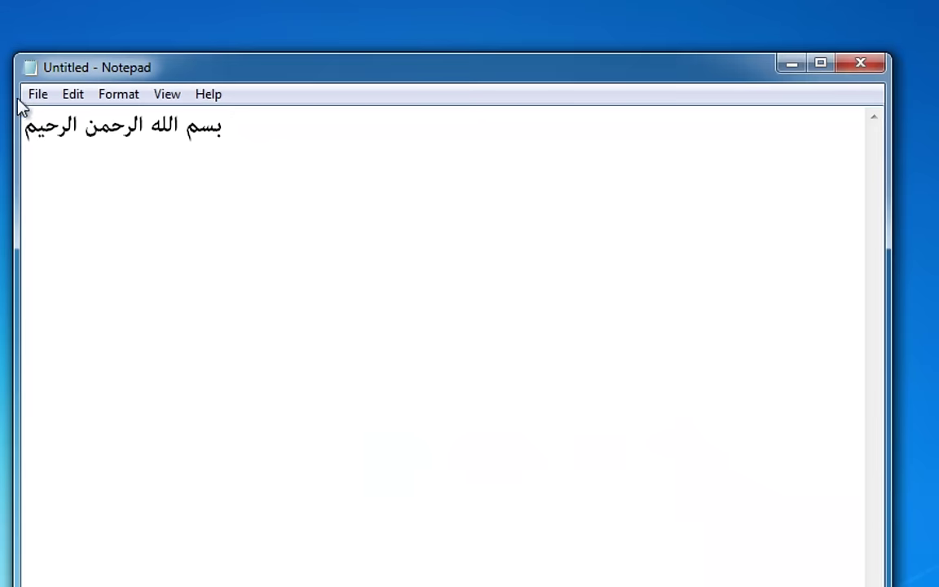
Save the document in the Documents library under the name "بسم الله" with ANSI encoding, accepting the loss of Unicode characters
{"action": "left_click", "coordinate": [37, 95]}
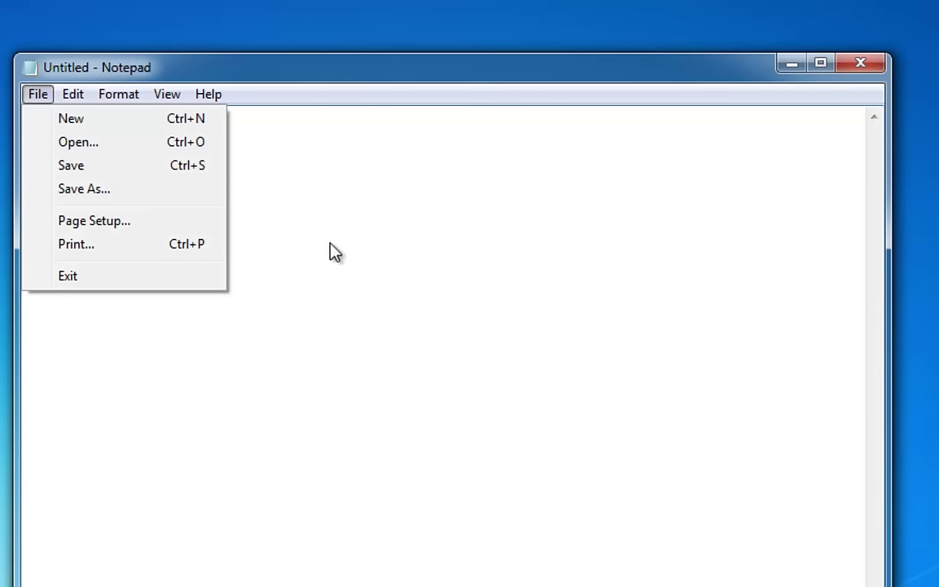
{"action": "left_click", "coordinate": [87, 173]}
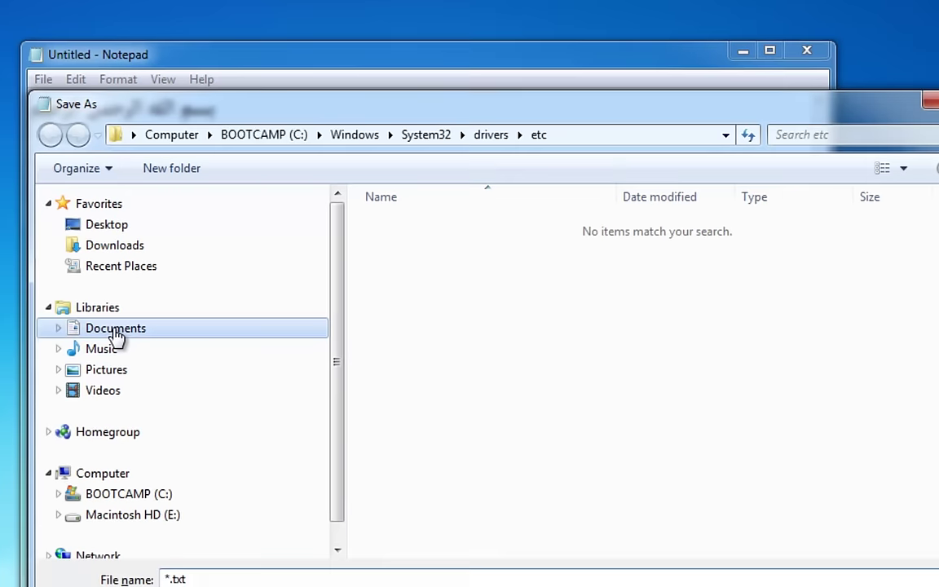
{"action": "left_click", "coordinate": [118, 363]}
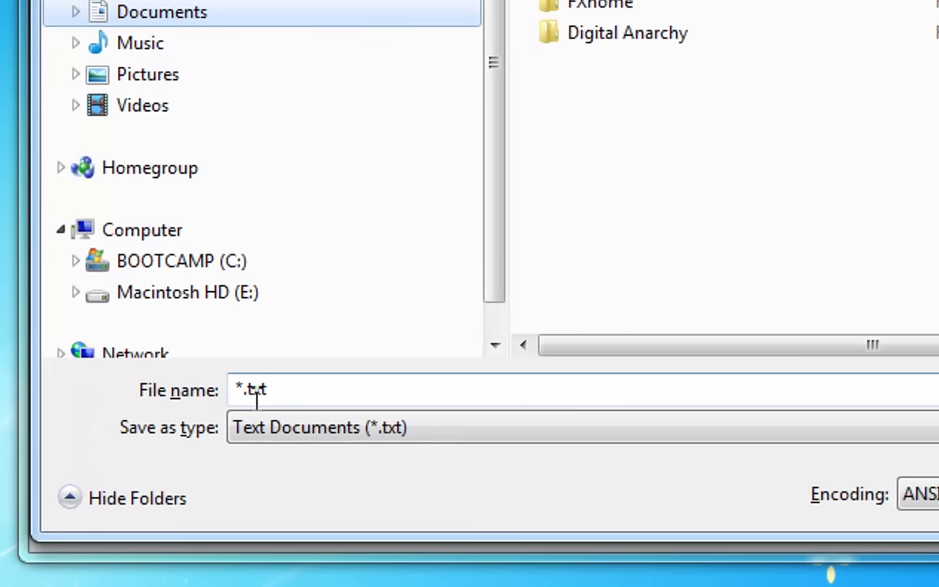
{"action": "left_click", "coordinate": [272, 389]}
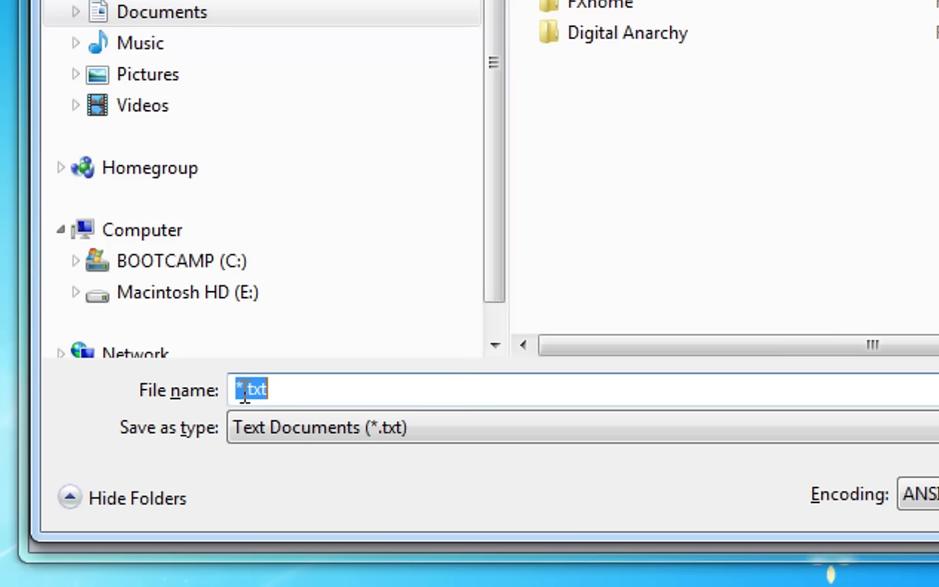
{"action": "type", "text": "بسم ال"}
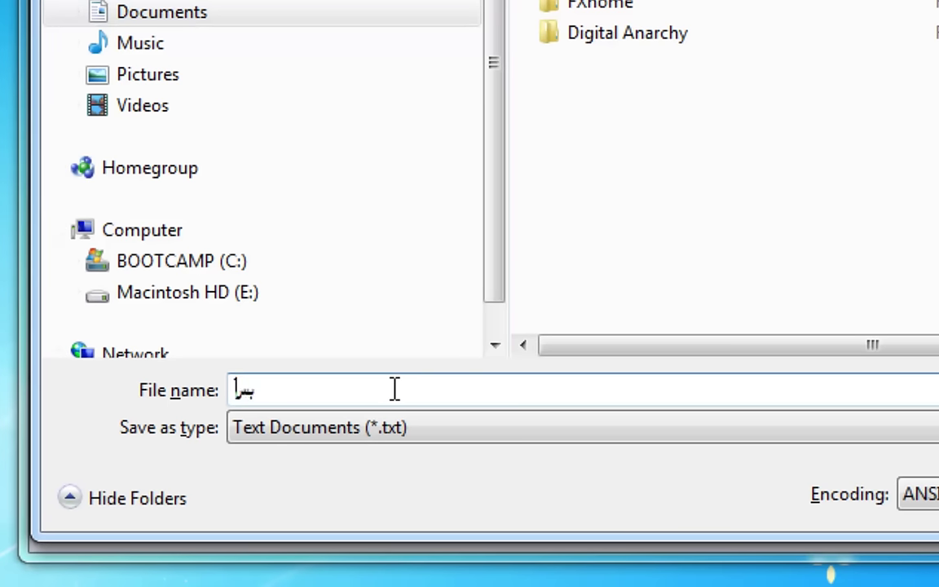
{"action": "type", "text": "له"}
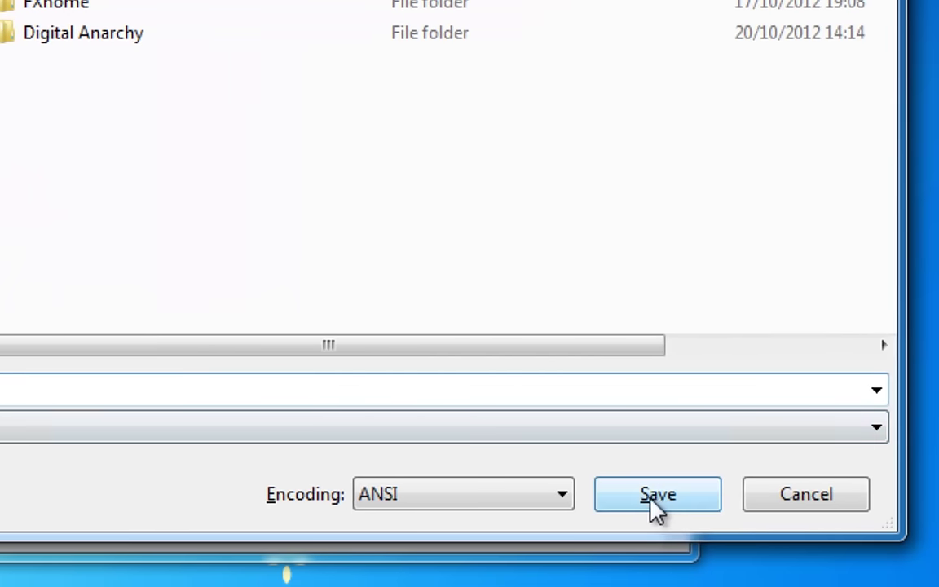
{"action": "left_click", "coordinate": [660, 497]}
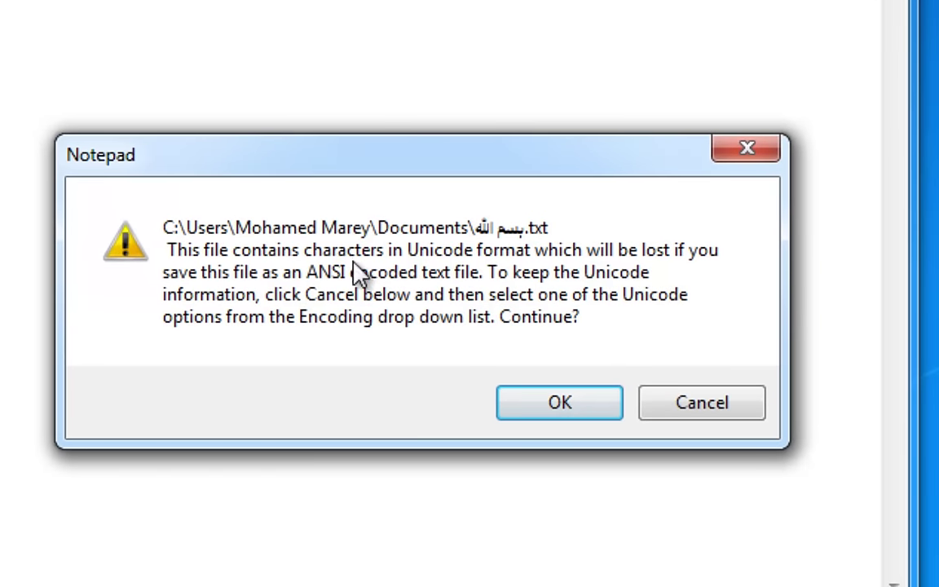
{"action": "left_click", "coordinate": [543, 408]}
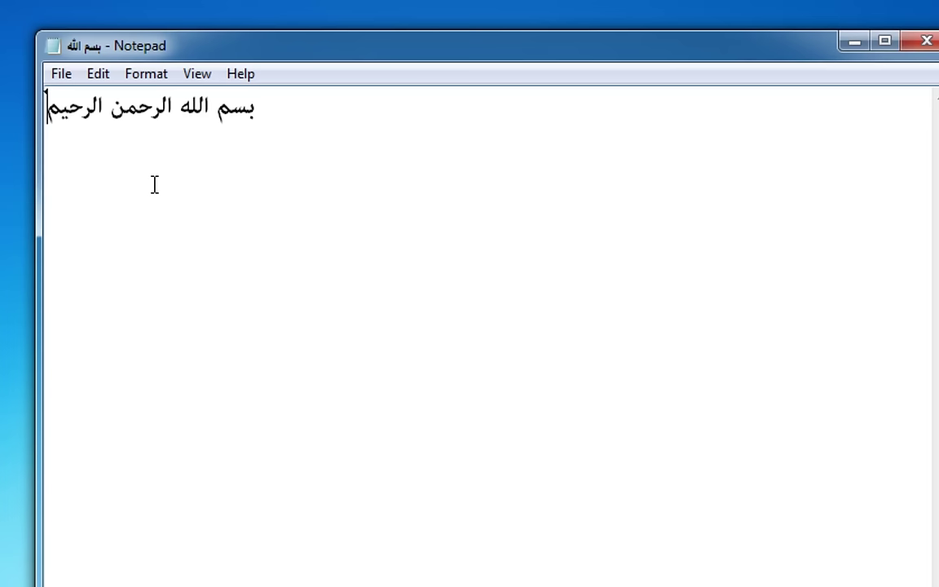
Open the page setup, shift its dialog off the text and examine the available paper sizes
{"action": "left_click", "coordinate": [59, 73]}
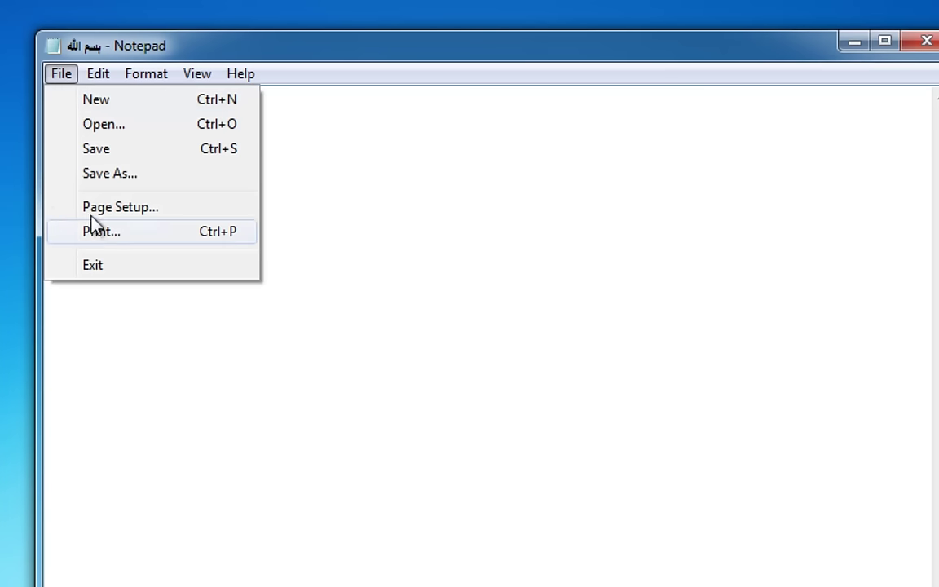
{"action": "left_click", "coordinate": [143, 214]}
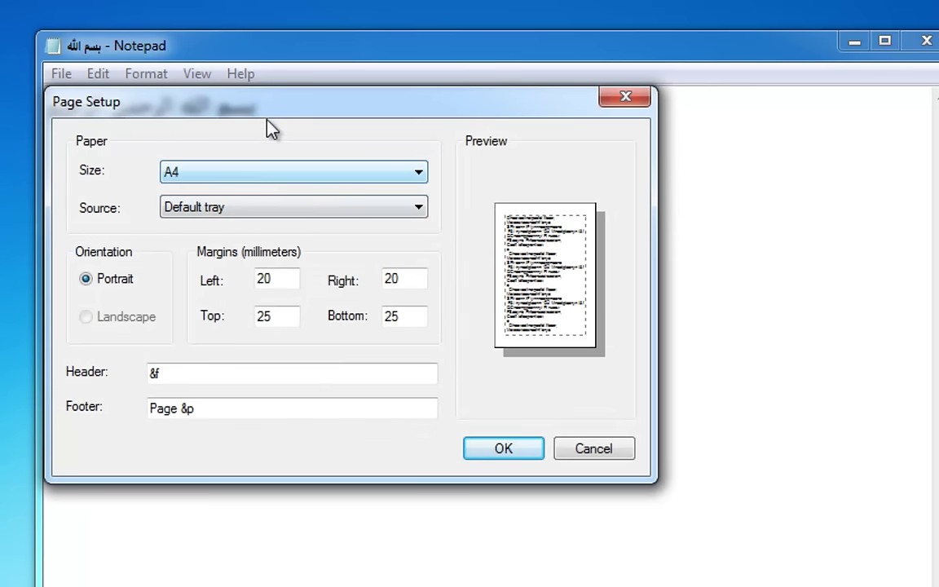
{"action": "left_click_drag", "start_coordinate": [271, 129], "coordinate": [311, 142]}
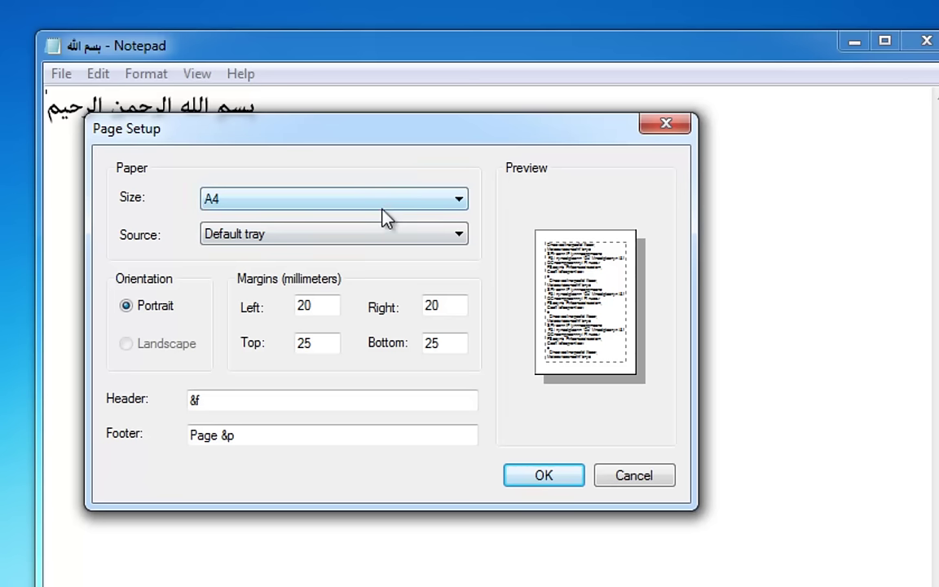
{"action": "left_click", "coordinate": [232, 197]}
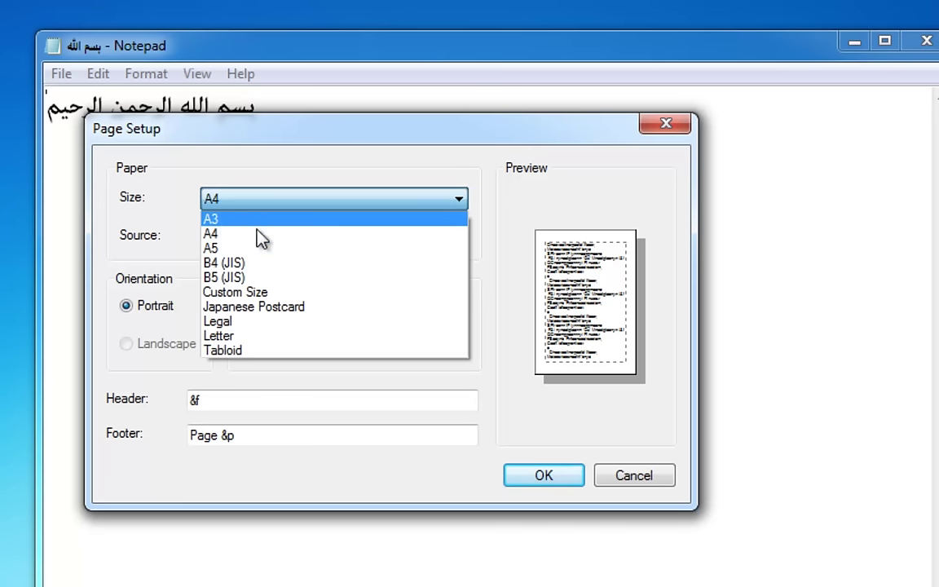
{"action": "left_click", "coordinate": [538, 189]}
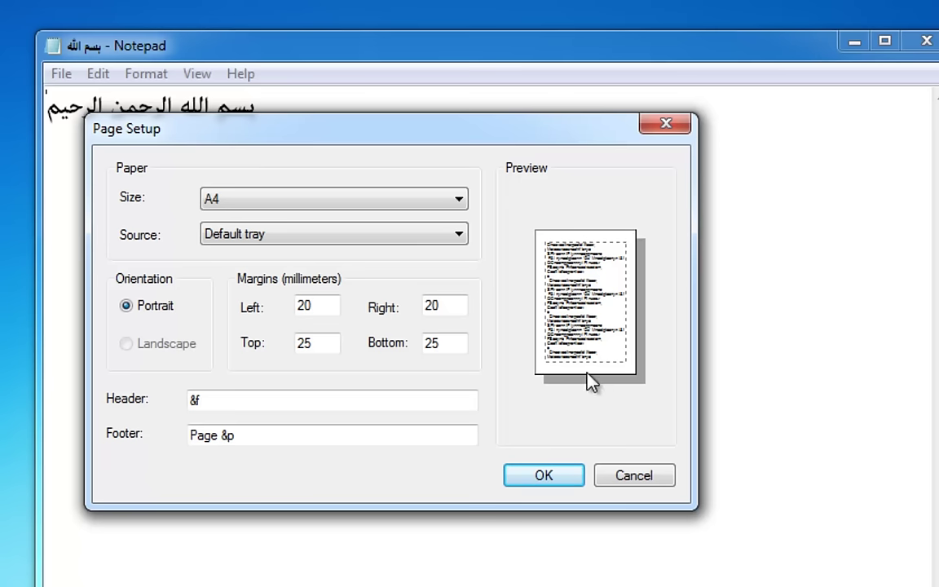
Preview the A3 paper size in the page setup and return to A4
{"action": "left_click", "coordinate": [236, 206]}
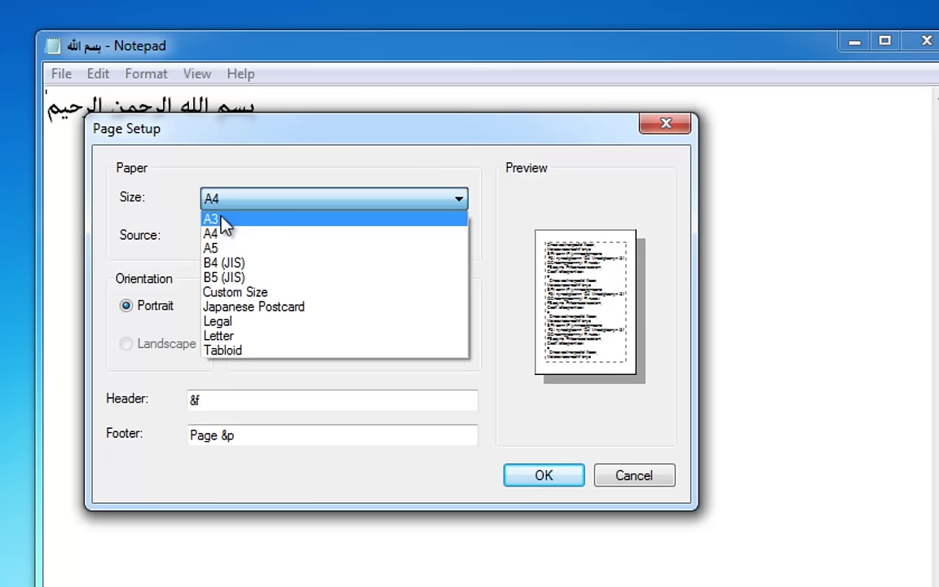
{"action": "left_click", "coordinate": [229, 221]}
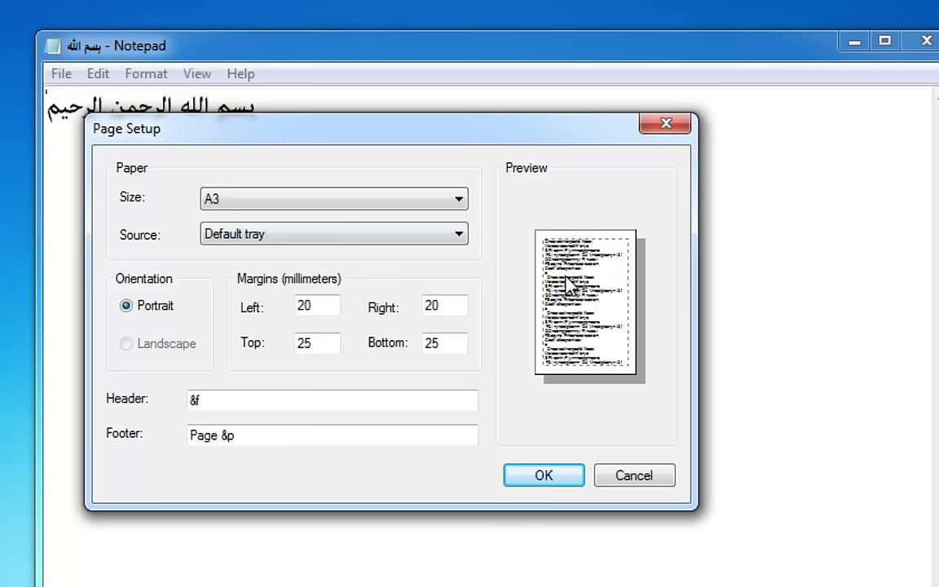
{"action": "left_click", "coordinate": [278, 205]}
{"action": "left_click", "coordinate": [264, 234]}
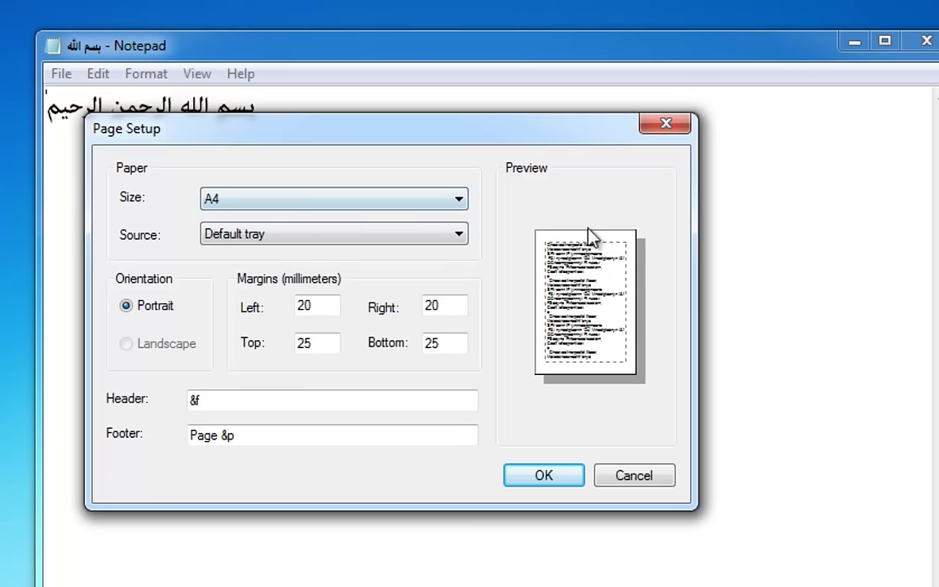
Preview the Letter paper size, set the paper back to A4 and confirm the page setup
{"action": "left_click", "coordinate": [320, 200]}
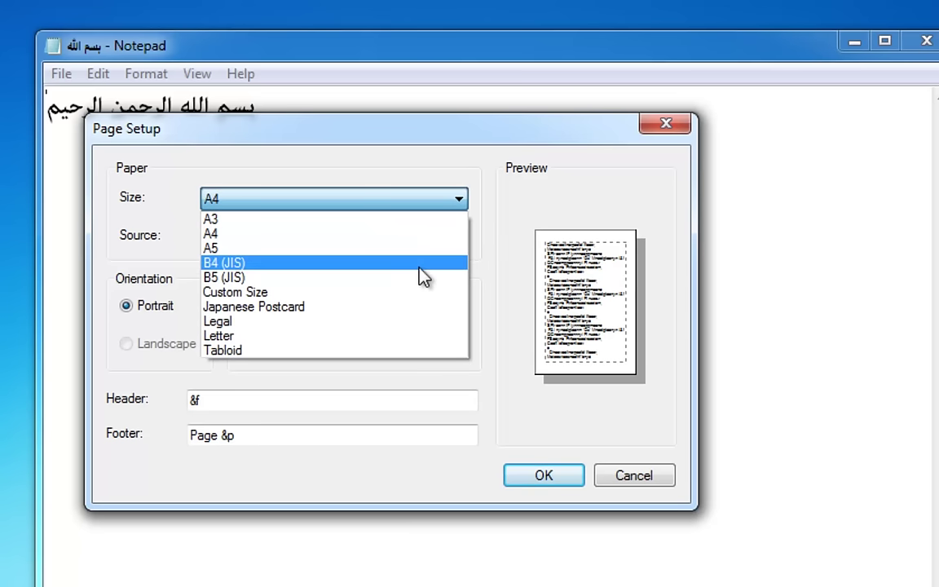
{"action": "left_click", "coordinate": [236, 340]}
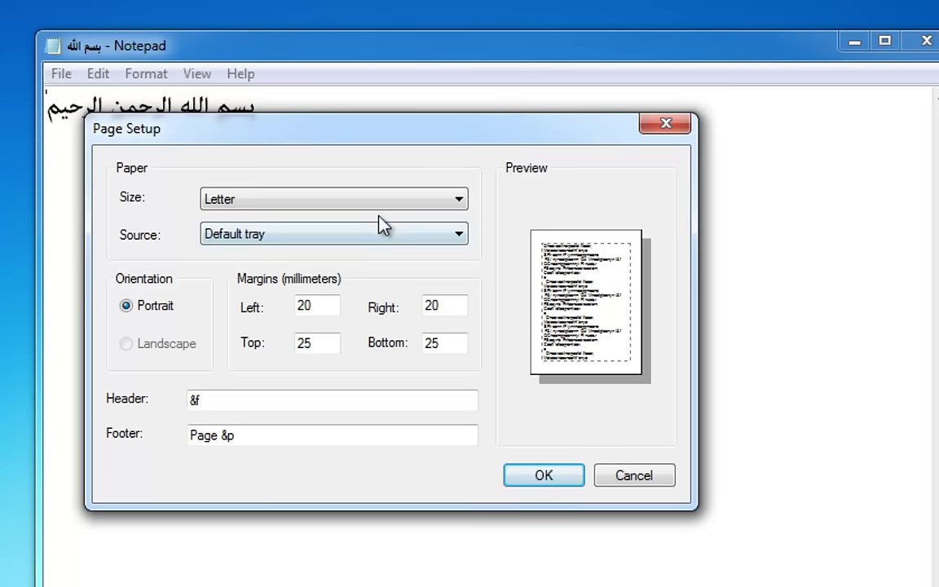
{"action": "left_click", "coordinate": [331, 202]}
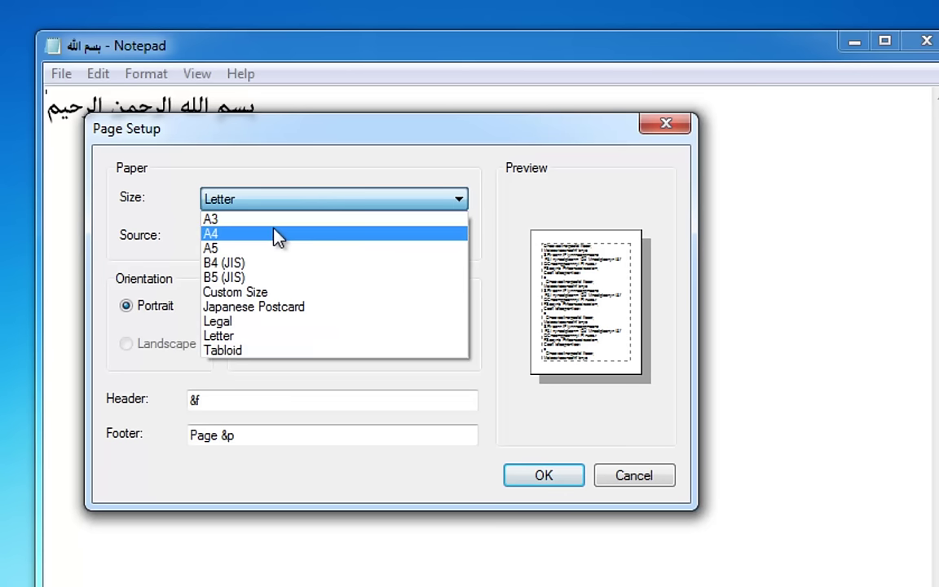
{"action": "left_click", "coordinate": [237, 234]}
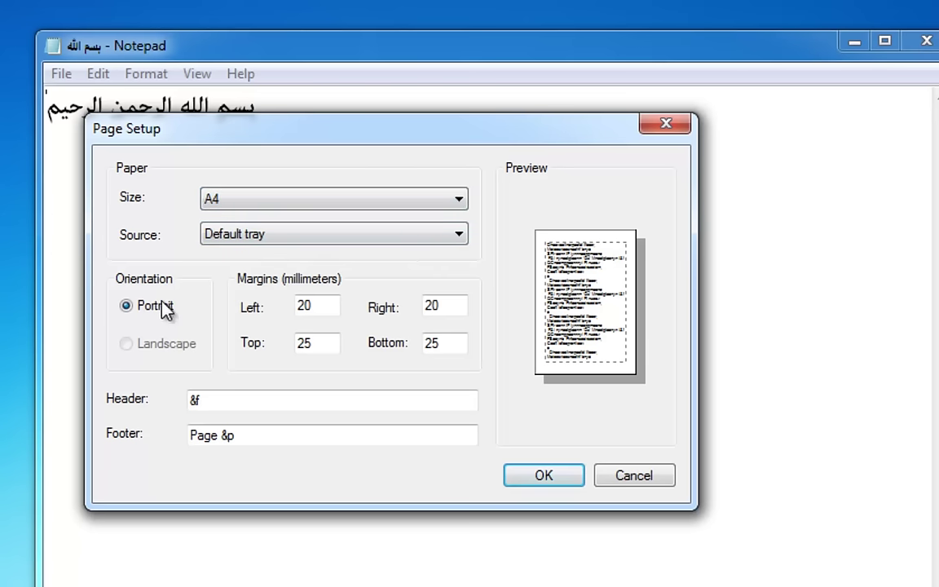
{"action": "left_click", "coordinate": [544, 468]}
Open the print settings, look through the installed printers and examine the page sizes in the printing preferences
{"action": "left_click", "coordinate": [55, 76]}
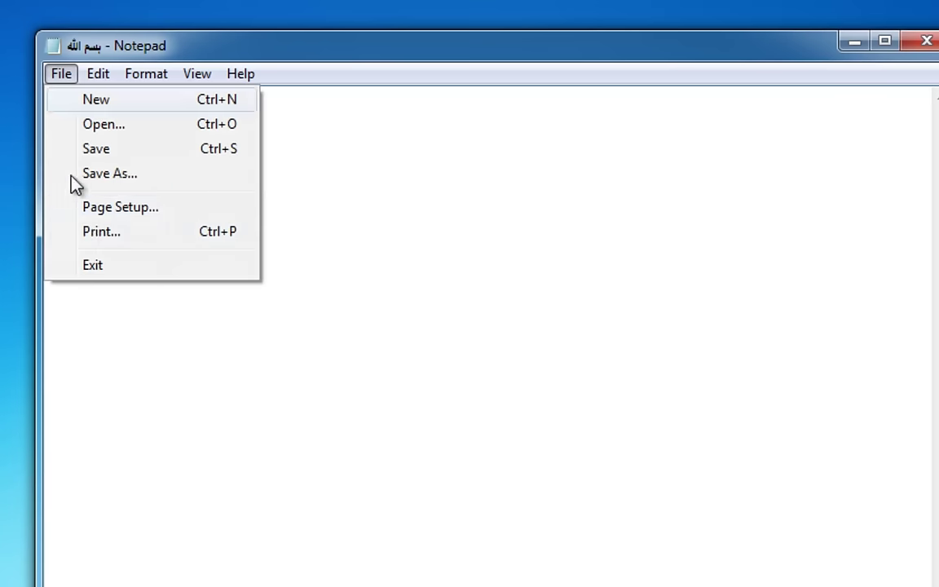
{"action": "left_click", "coordinate": [97, 235]}
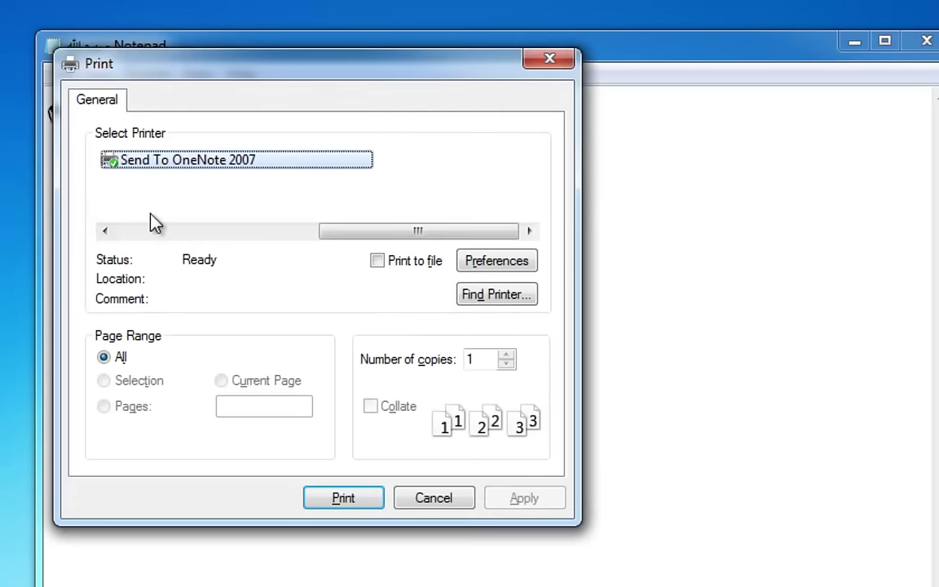
{"action": "left_click_drag", "start_coordinate": [374, 235], "coordinate": [119, 224]}
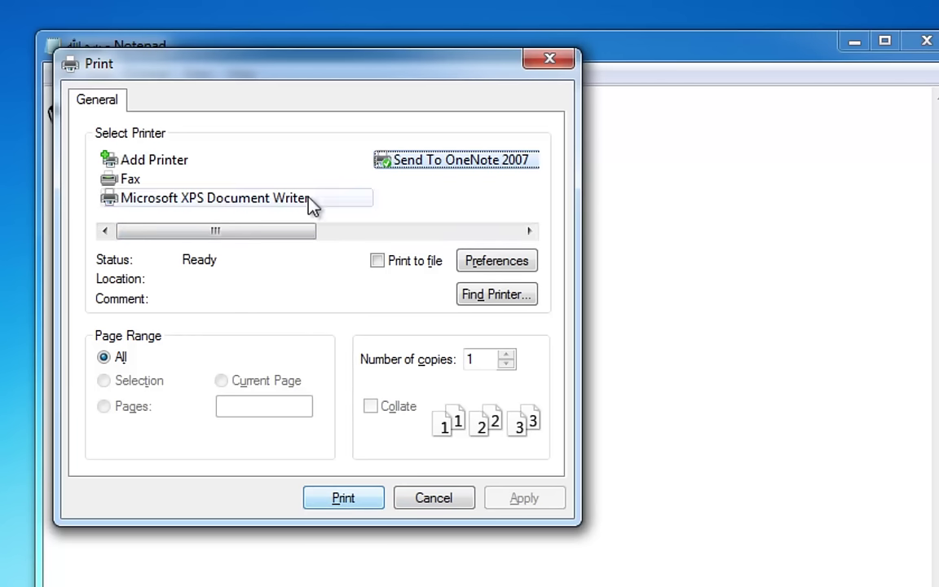
{"action": "left_click", "coordinate": [498, 262]}
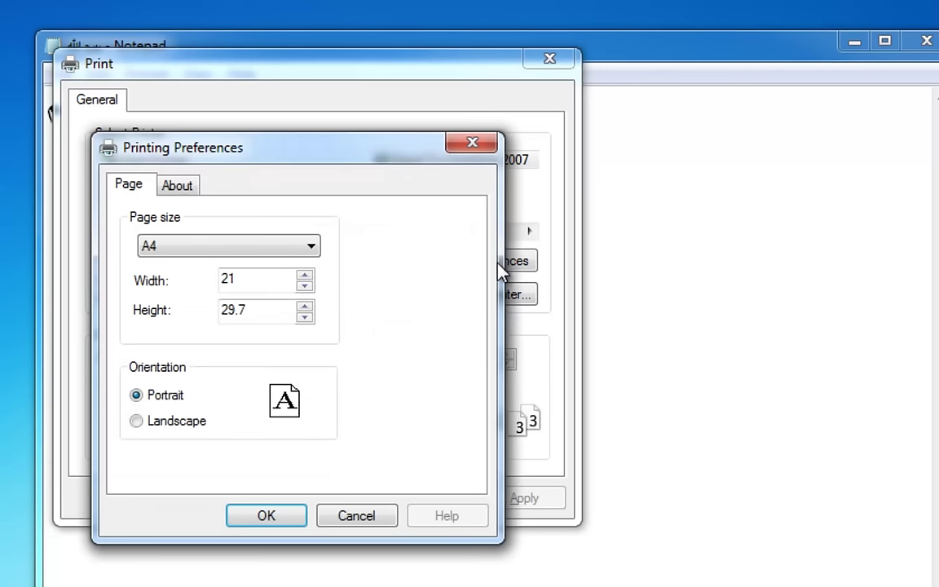
{"action": "left_click", "coordinate": [172, 247]}
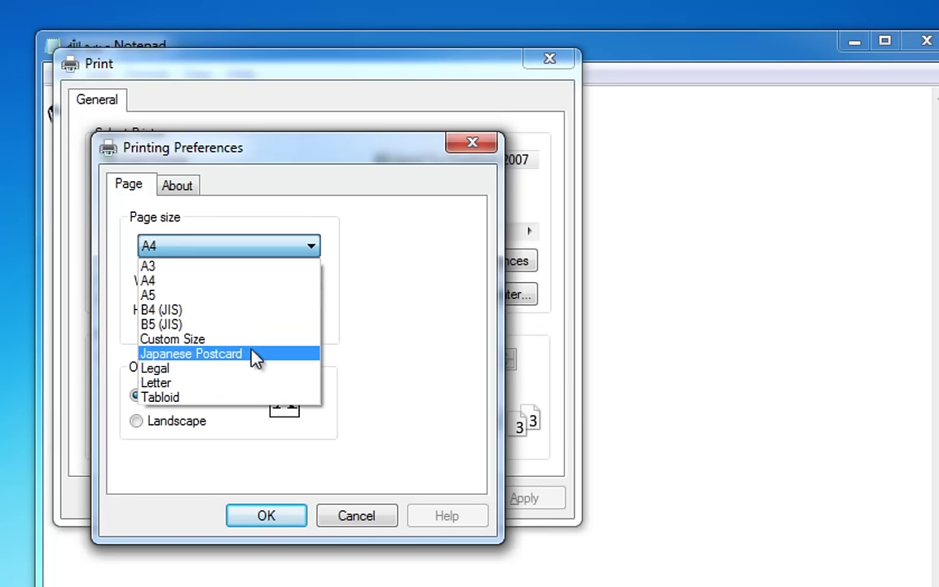
{"action": "left_click", "coordinate": [399, 279]}
Try switching the print orientation between Landscape and Portrait, and cancel the preferences and print dialogs
{"action": "left_click", "coordinate": [154, 421]}
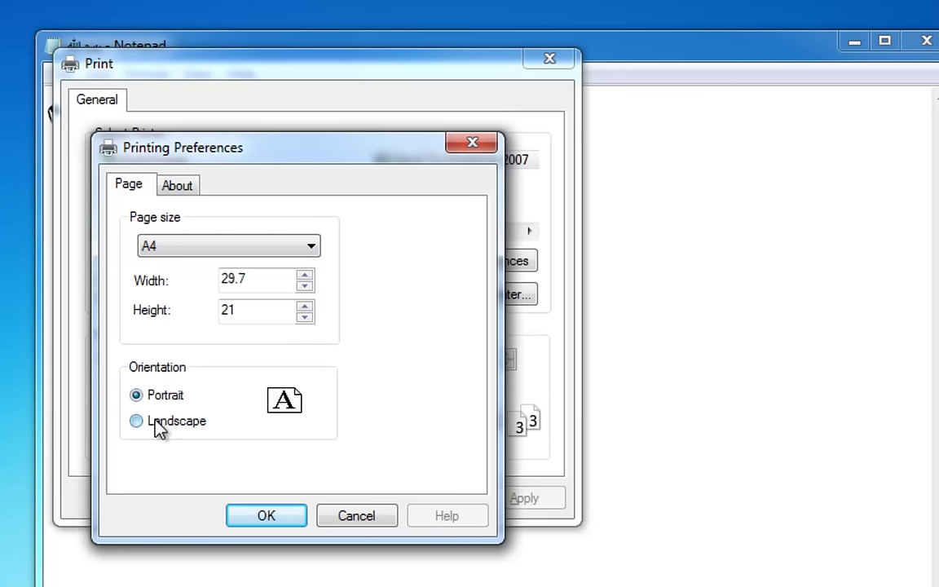
{"action": "left_click", "coordinate": [152, 396]}
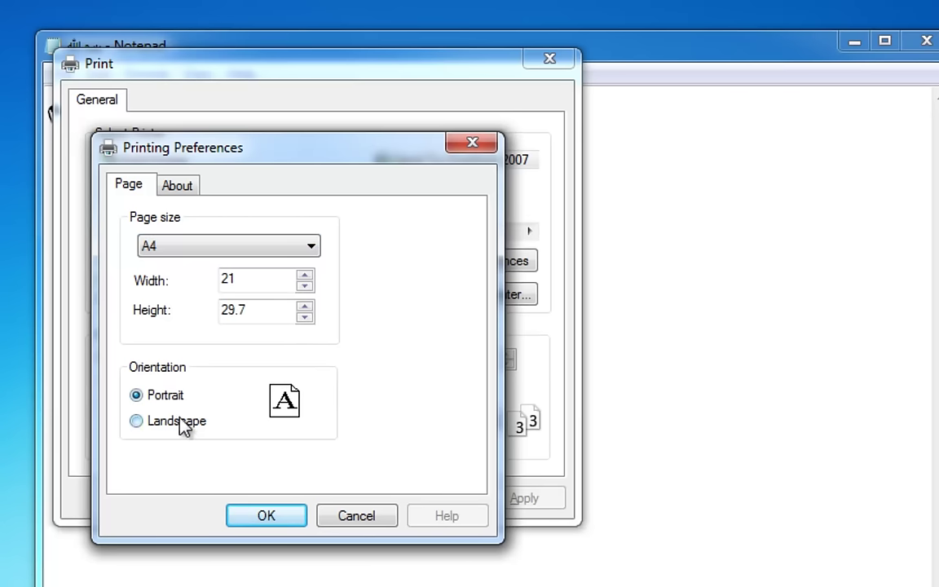
{"action": "left_click", "coordinate": [182, 422]}
{"action": "left_click", "coordinate": [176, 396]}
{"action": "left_click", "coordinate": [359, 513]}
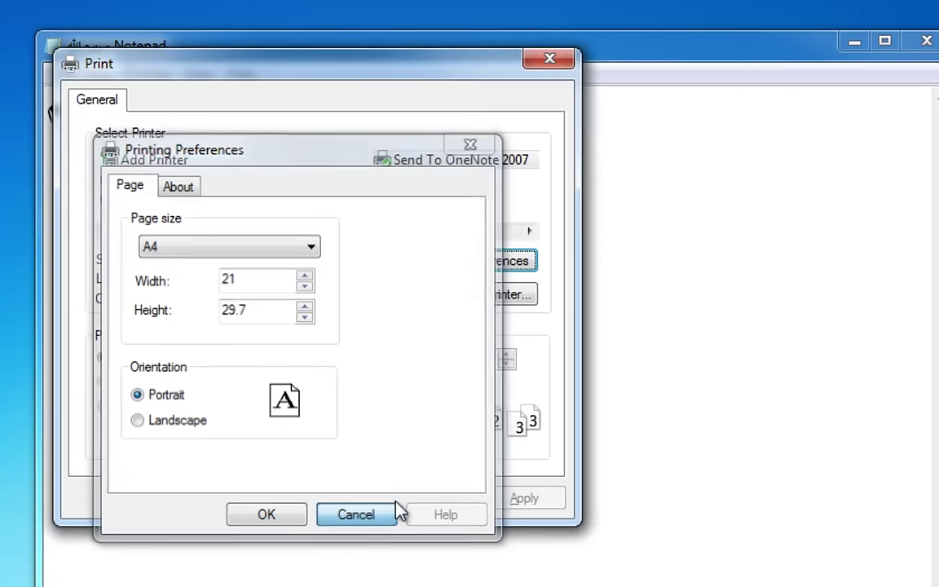
{"action": "left_click", "coordinate": [425, 497]}
Review the available editing commands and move the Notepad window slightly down and to the left
{"action": "left_click", "coordinate": [97, 75]}
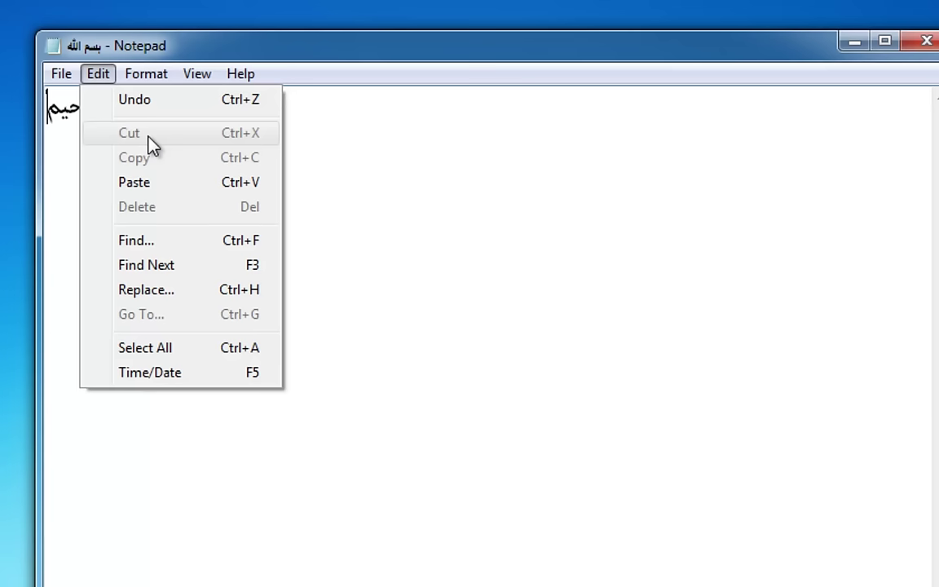
{"action": "left_click_drag", "start_coordinate": [264, 59], "coordinate": [252, 80]}
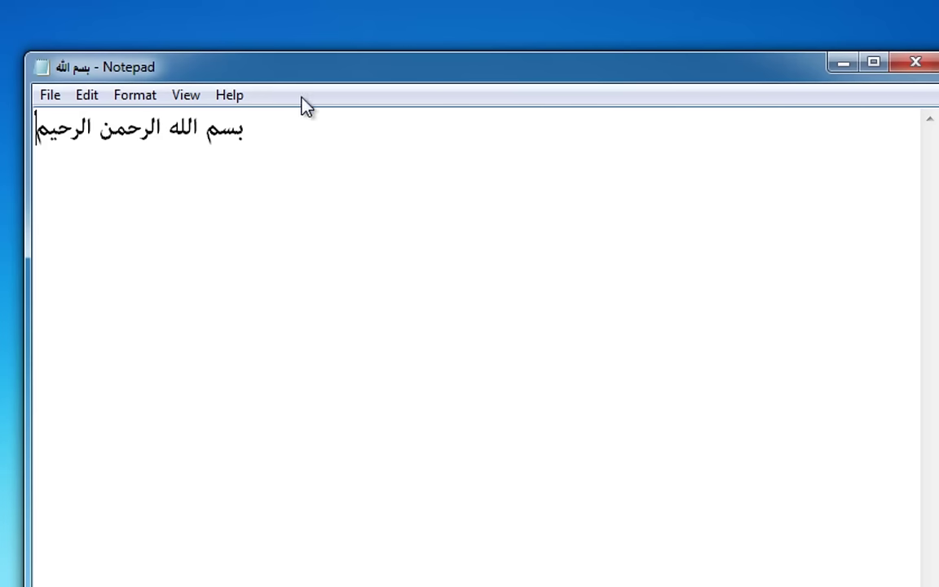
{"action": "left_click", "coordinate": [88, 98]}
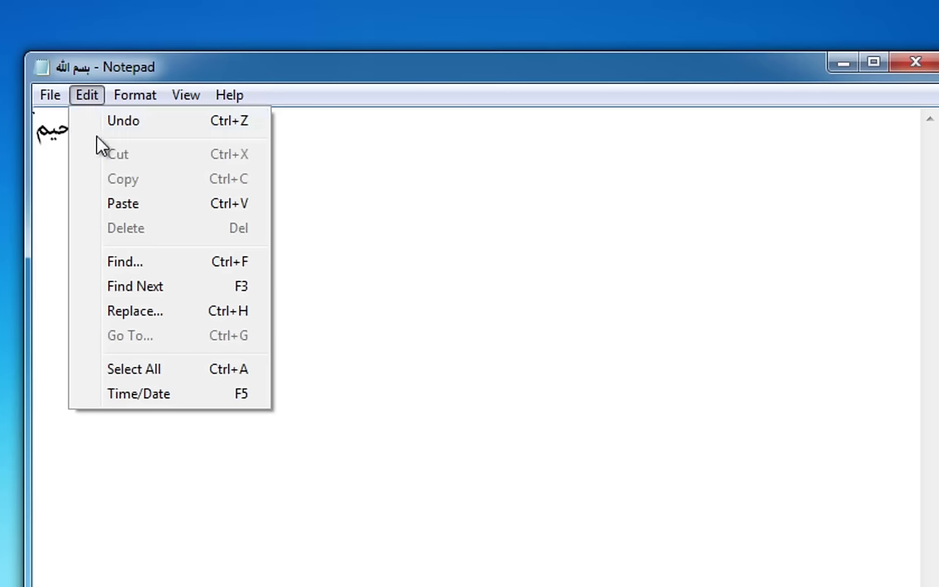
{"action": "left_click", "coordinate": [389, 142]}
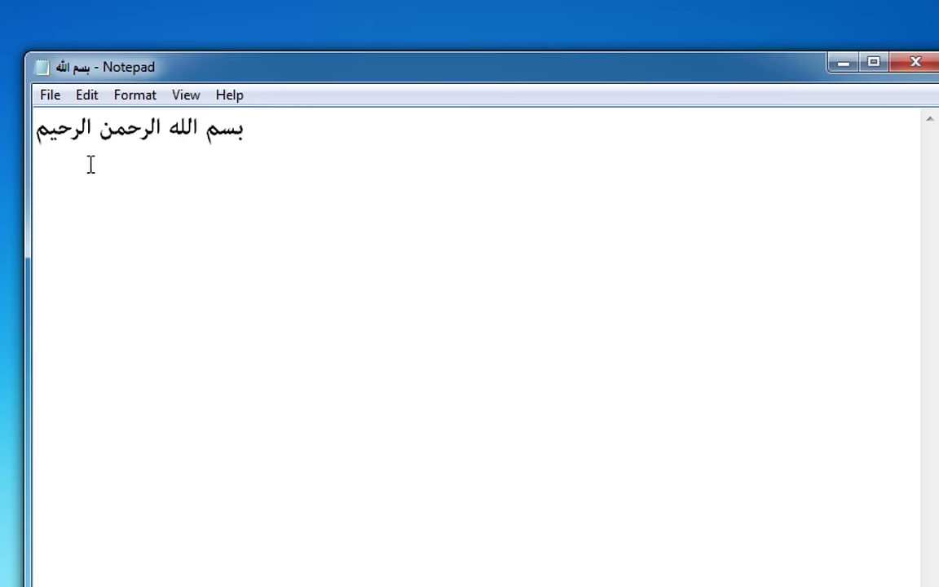
Add the word كلمة two lines below the existing text, undo the last edit, and review the available editing commands
{"action": "key", "text": "Return"}
{"action": "key", "text": "Return"}
{"action": "type", "text": "كلمة"}
{"action": "left_click", "coordinate": [88, 103]}
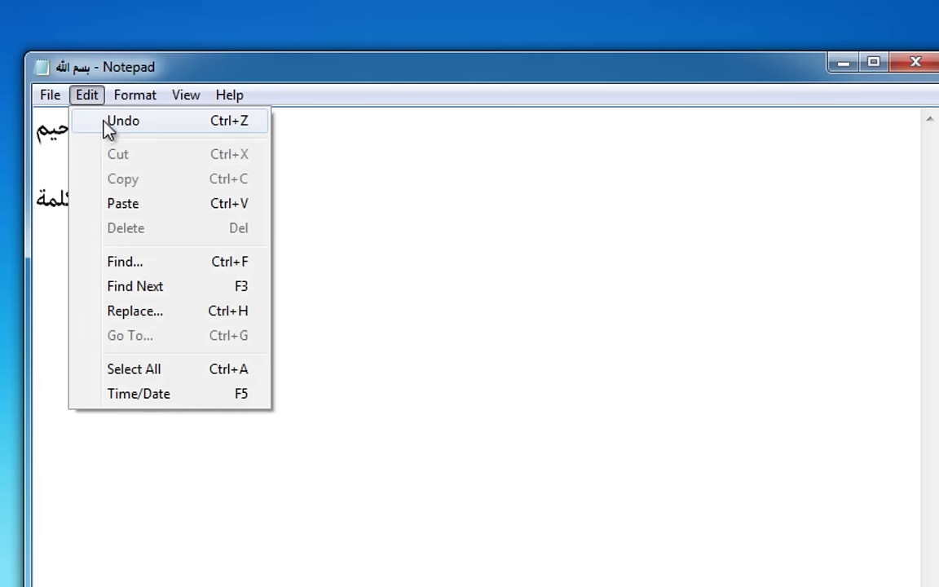
{"action": "left_click", "coordinate": [124, 121]}
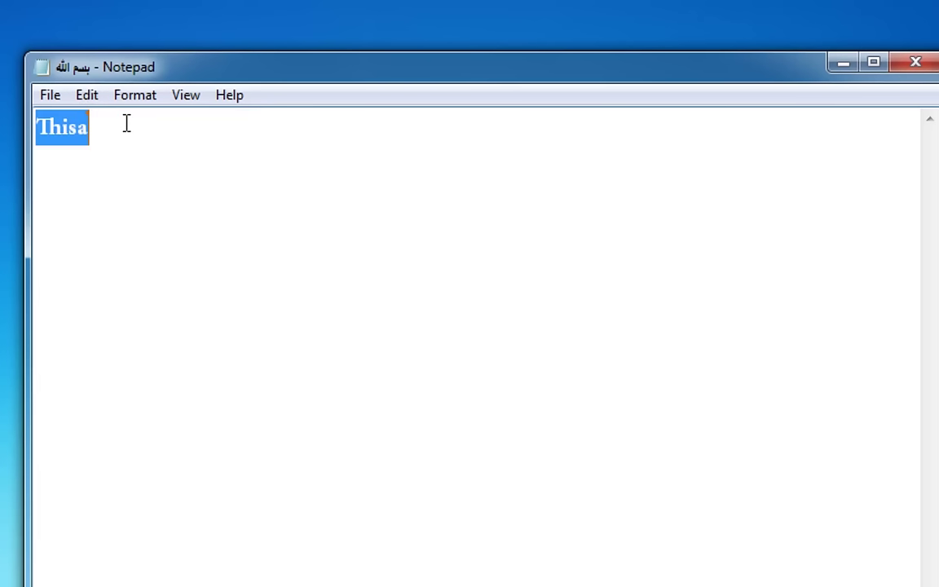
{"action": "left_click", "coordinate": [87, 94]}
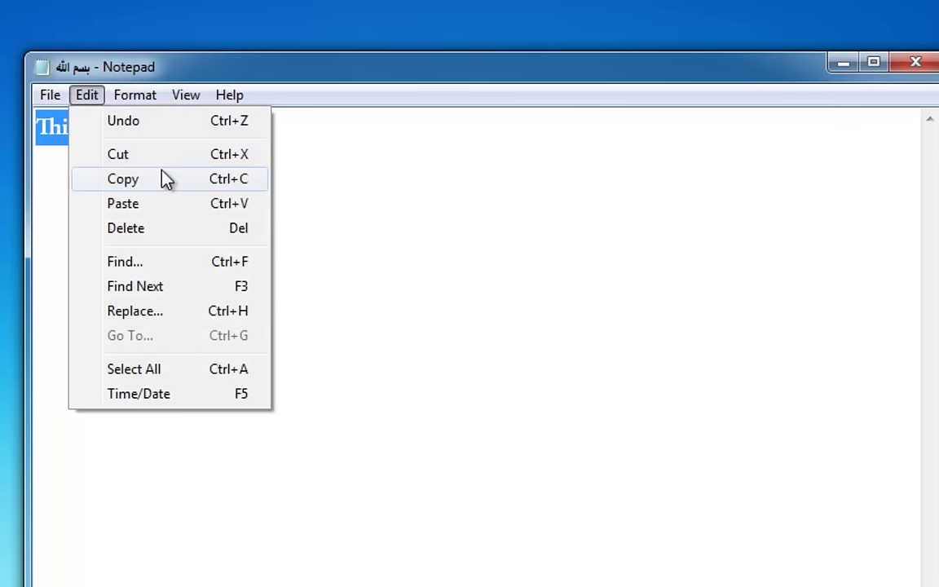
{"action": "left_click", "coordinate": [350, 166]}
Replace the selected text with بسم الله الرحمن الرحيم
{"action": "double_click", "coordinate": [114, 133]}
{"action": "type", "text": "بس"}
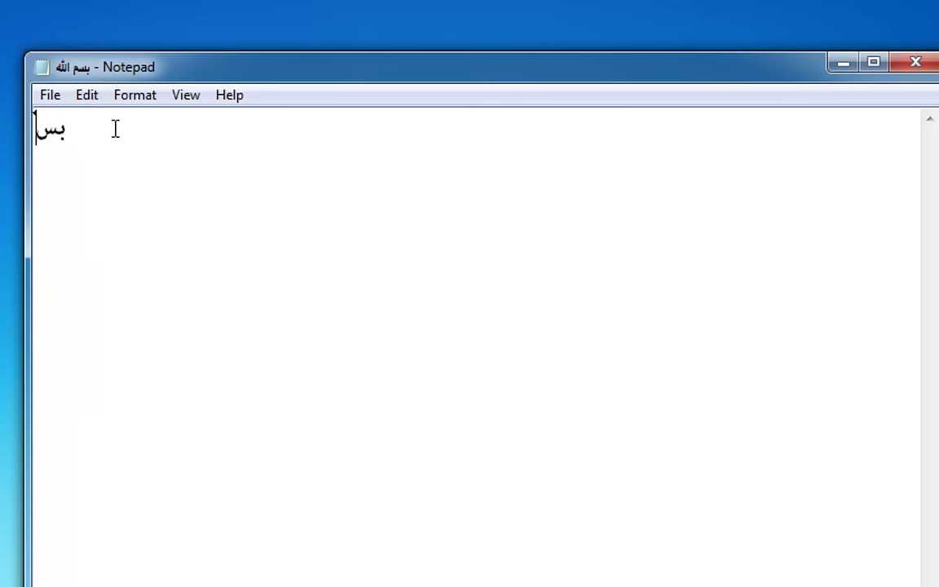
{"action": "type", "text": "م الله الرحمن الرحيم"}
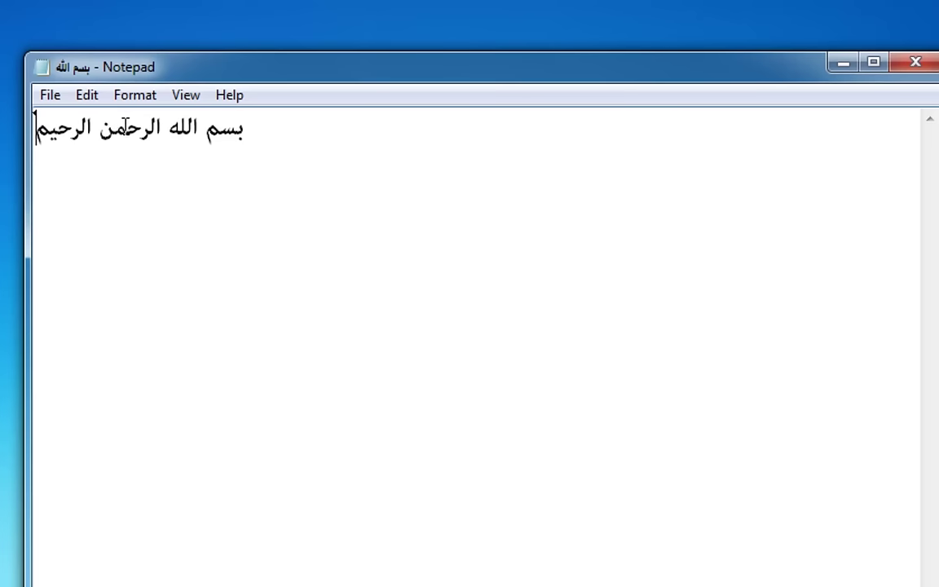
Paste the copied Arabic Lorem Ipsum paragraph on the line below بسم الله الرحمن الرحيم
{"action": "left_click", "coordinate": [88, 96]}
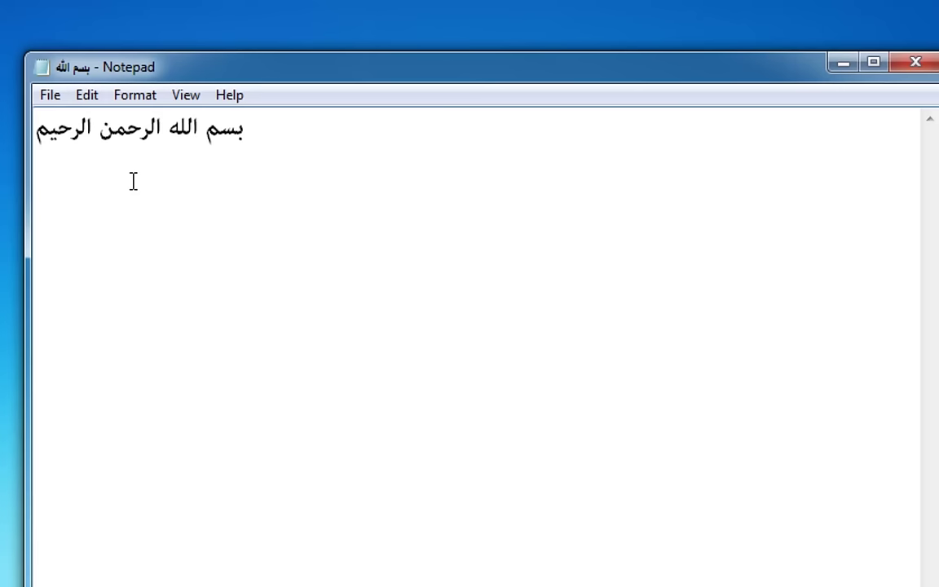
{"action": "left_click", "coordinate": [87, 94]}
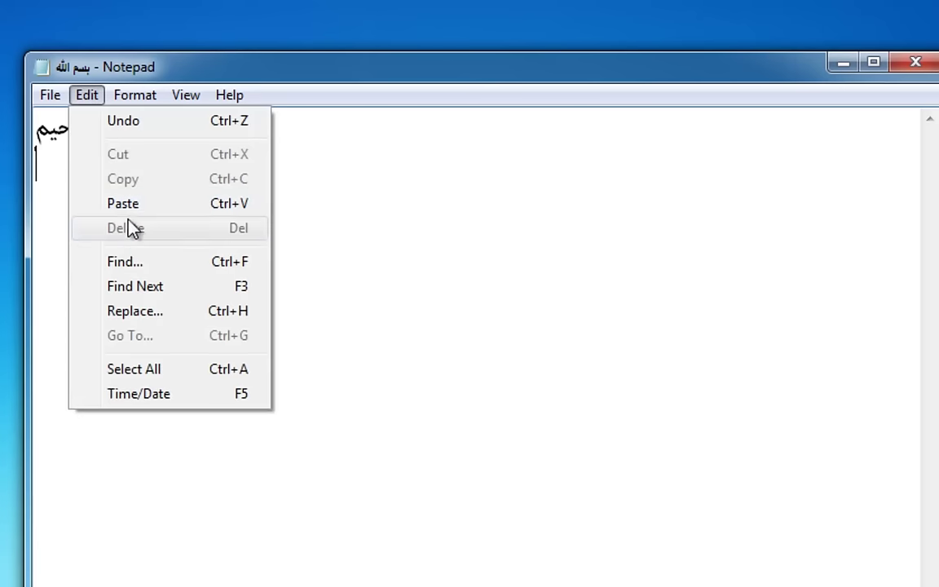
{"action": "left_click", "coordinate": [126, 203]}
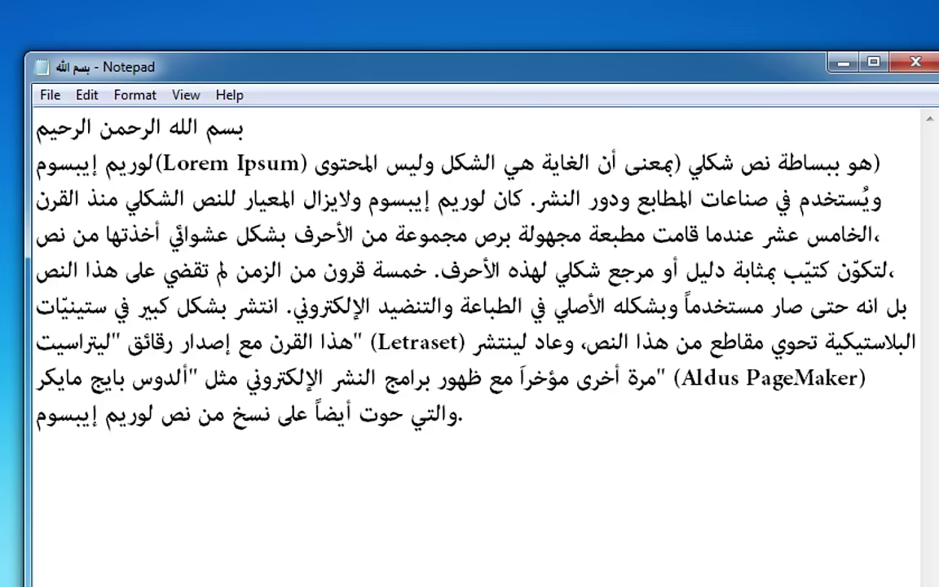
Narrow the Notepad window from both sides so the whole window fits on the desktop around the pasted paragraph
{"action": "left_click_drag", "start_coordinate": [25, 326], "coordinate": [128, 325]}
{"action": "mouse_move", "coordinate": [937, 489]}
{"action": "left_mouse_down"}
{"action": "mouse_move", "coordinate": [706, 489]}
{"action": "mouse_move", "coordinate": [937, 489]}
{"action": "left_mouse_up"}
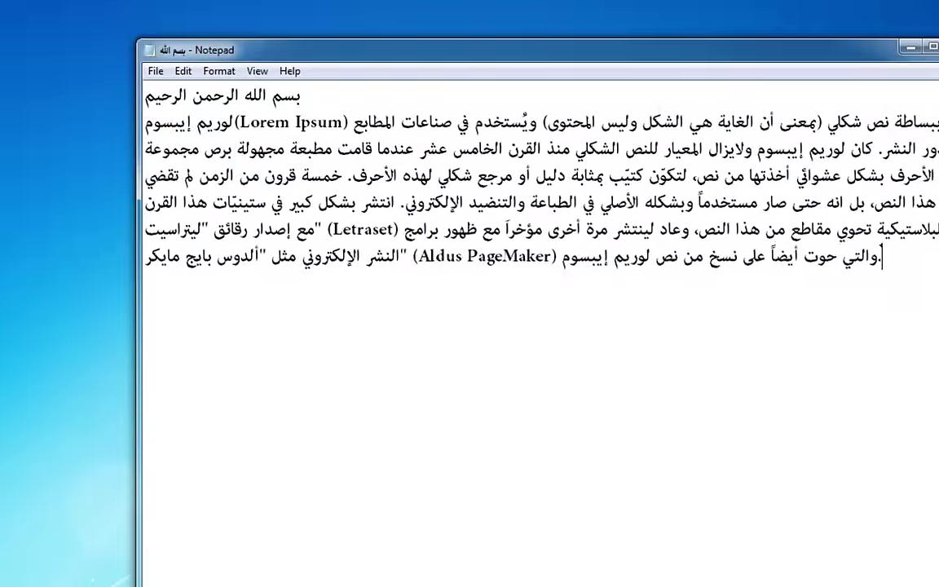
{"action": "left_click_drag", "start_coordinate": [937, 565], "coordinate": [756, 580]}
Check the Word Wrap setting and make the Notepad window slightly narrower to rewrap the paragraph
{"action": "left_click", "coordinate": [254, 71]}
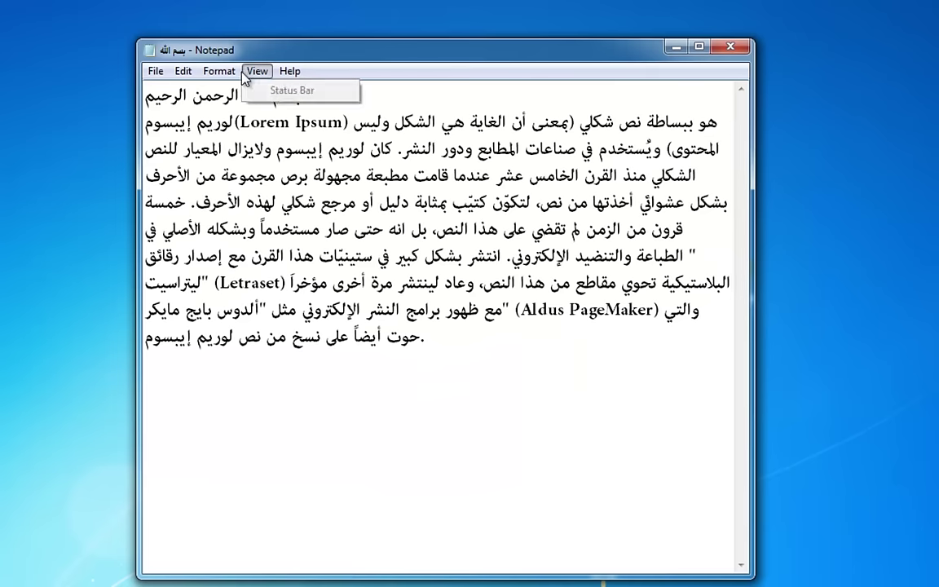
{"action": "mouse_move", "coordinate": [218, 71]}
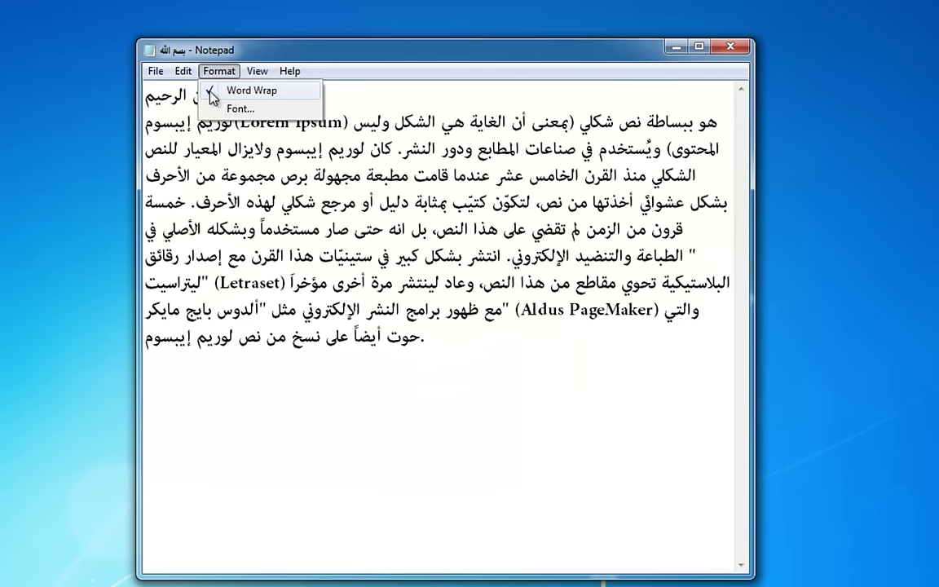
{"action": "left_click", "coordinate": [337, 194]}
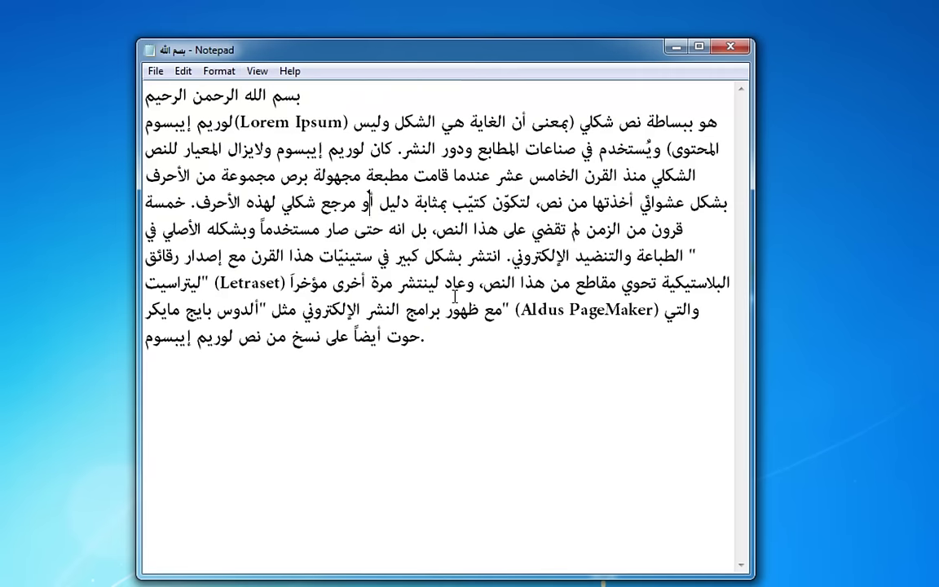
{"action": "left_click_drag", "start_coordinate": [744, 575], "coordinate": [737, 575]}
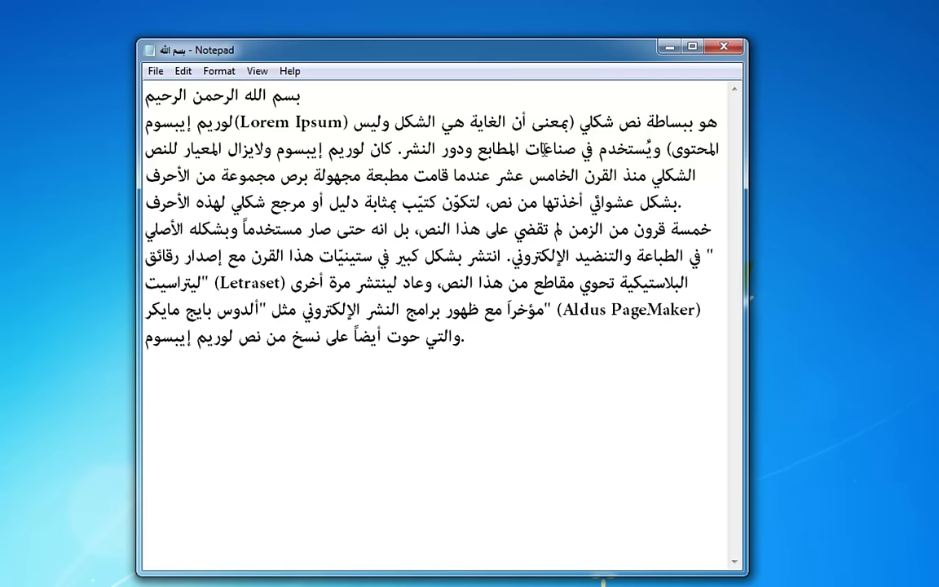
Turn off Word Wrap and select the long paragraph line through to its end
{"action": "left_click", "coordinate": [214, 71]}
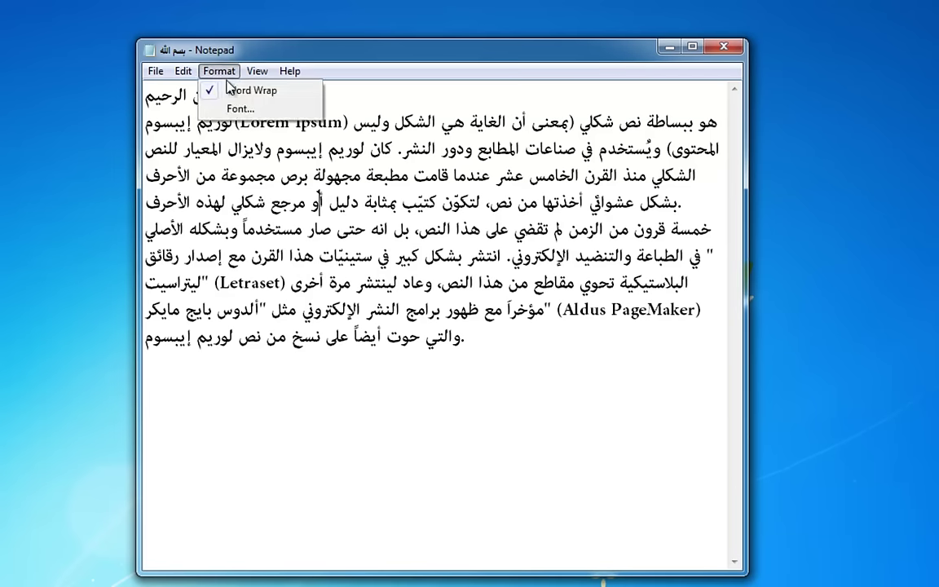
{"action": "left_click", "coordinate": [236, 89]}
{"action": "left_click_drag", "start_coordinate": [228, 120], "coordinate": [856, 133]}
{"action": "left_click", "coordinate": [146, 122]}
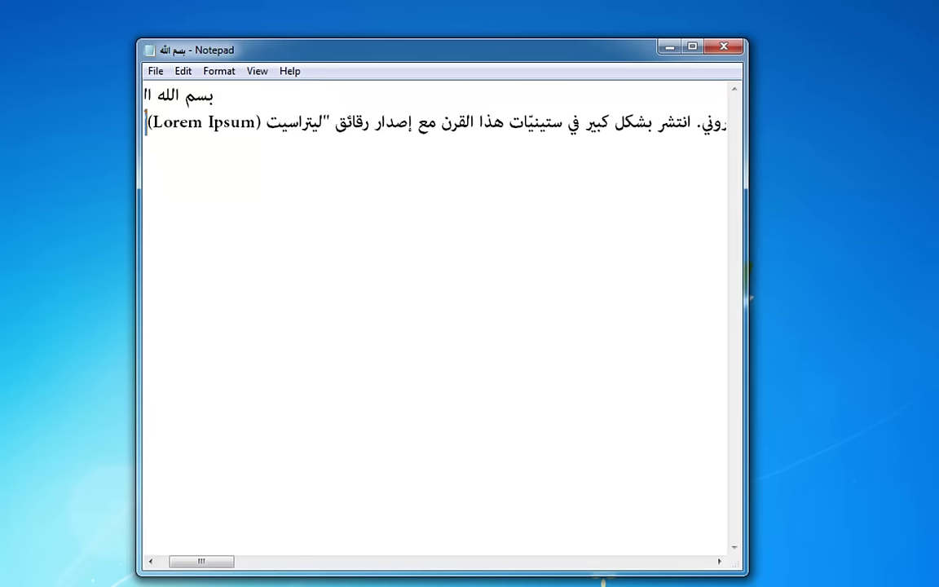
{"action": "key", "text": "shift+End"}
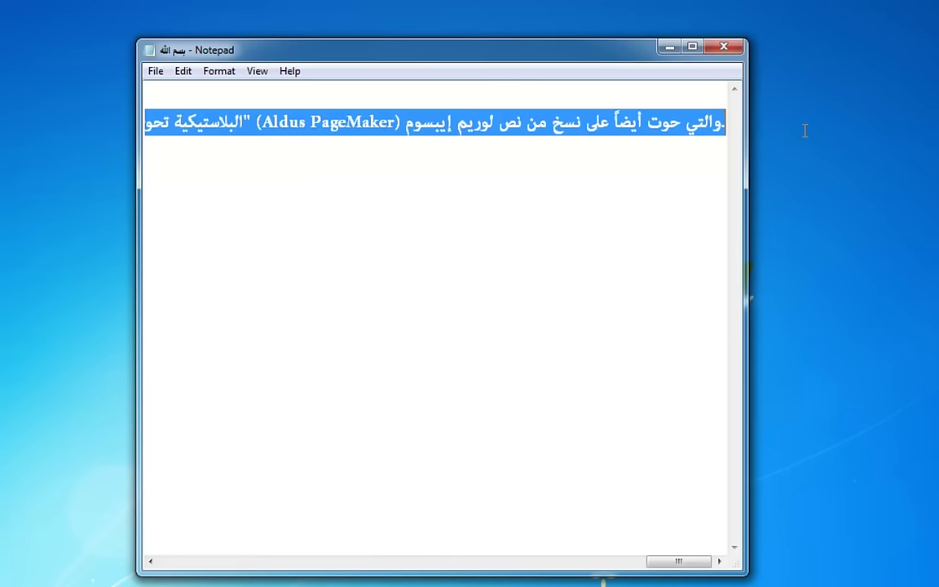
Turn Word Wrap back on and narrow the Notepad window a little further
{"action": "left_click", "coordinate": [219, 71]}
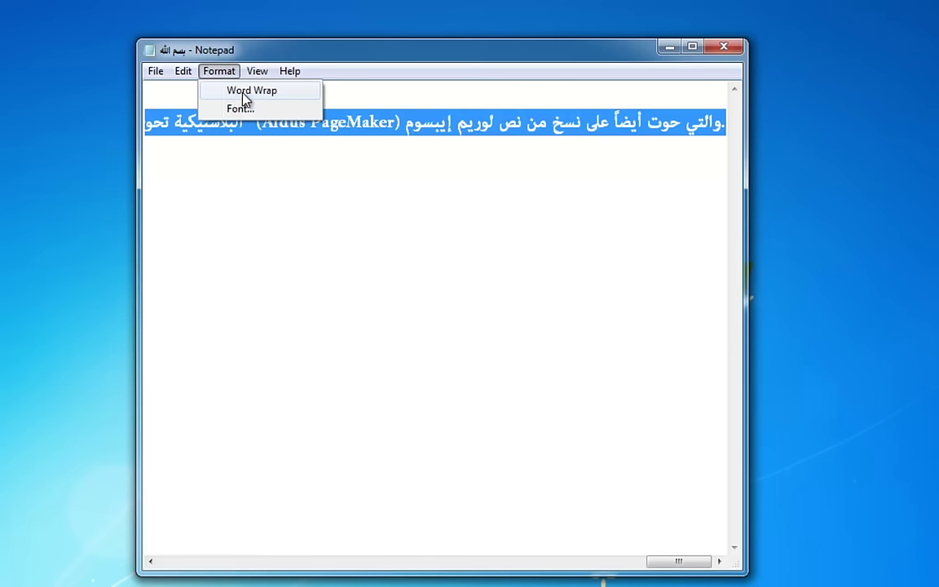
{"action": "left_click", "coordinate": [232, 91]}
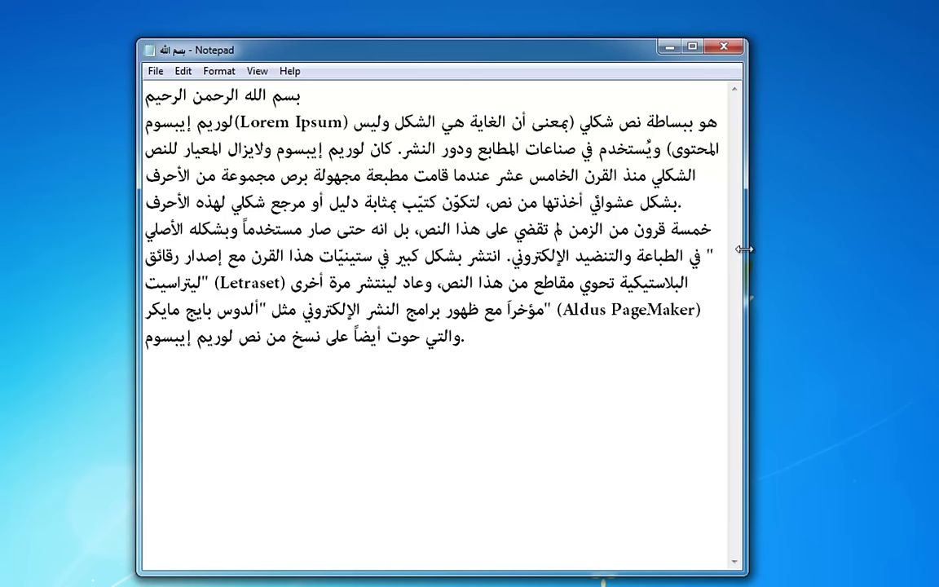
{"action": "left_click_drag", "start_coordinate": [745, 257], "coordinate": [727, 239]}
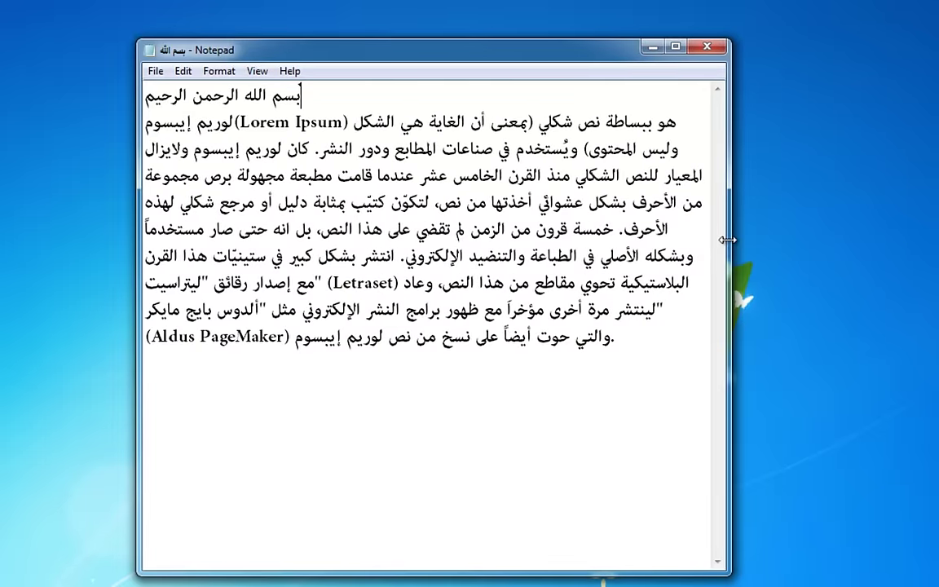
Search the document downward for مع, stepping through three matches with Find
{"action": "left_click", "coordinate": [219, 71]}
{"action": "mouse_move", "coordinate": [183, 73]}
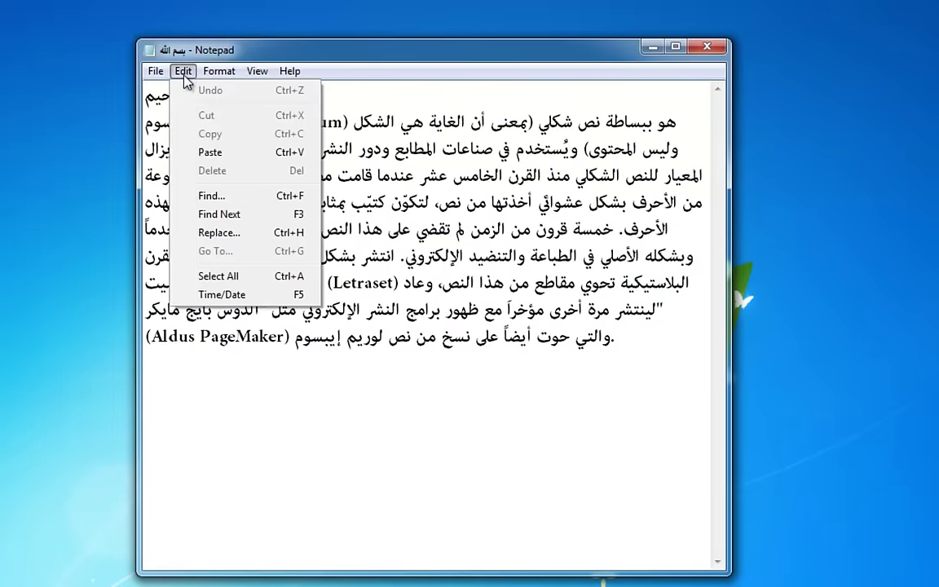
{"action": "left_click", "coordinate": [217, 198]}
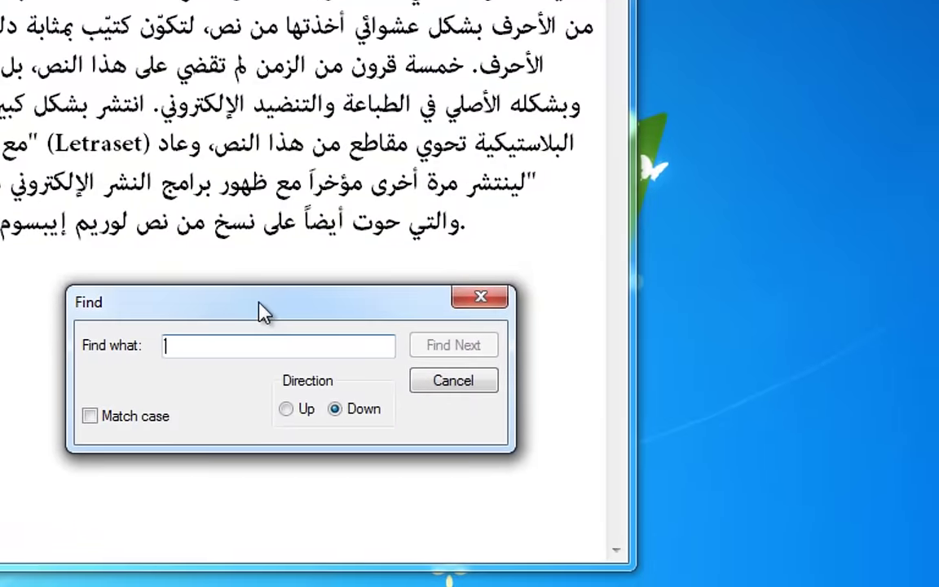
{"action": "type", "text": "مع"}
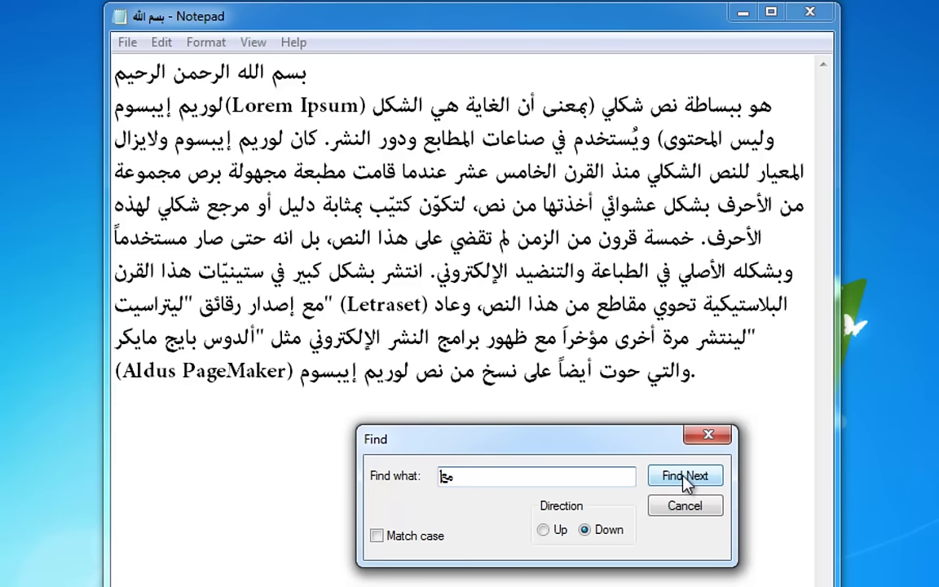
{"action": "left_click", "coordinate": [685, 476]}
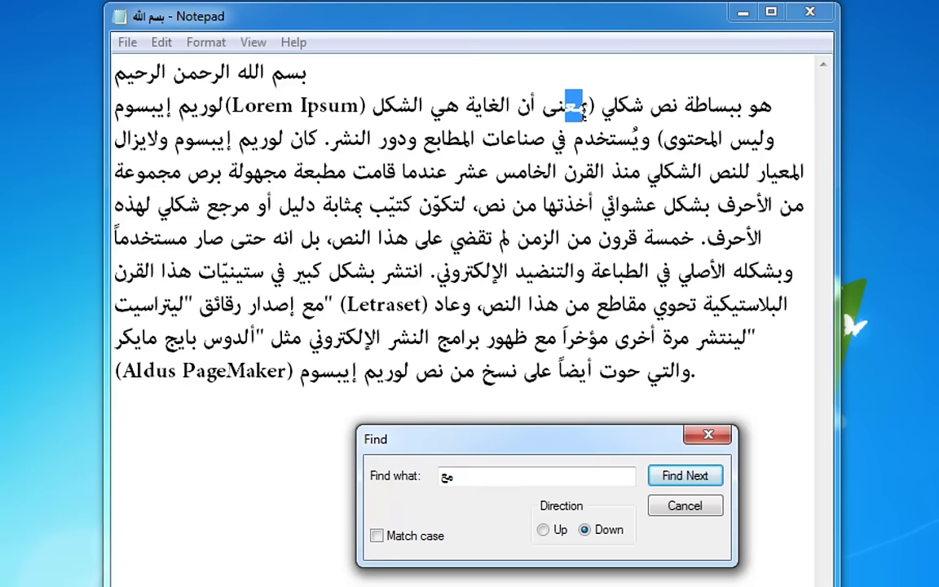
{"action": "left_click", "coordinate": [668, 477]}
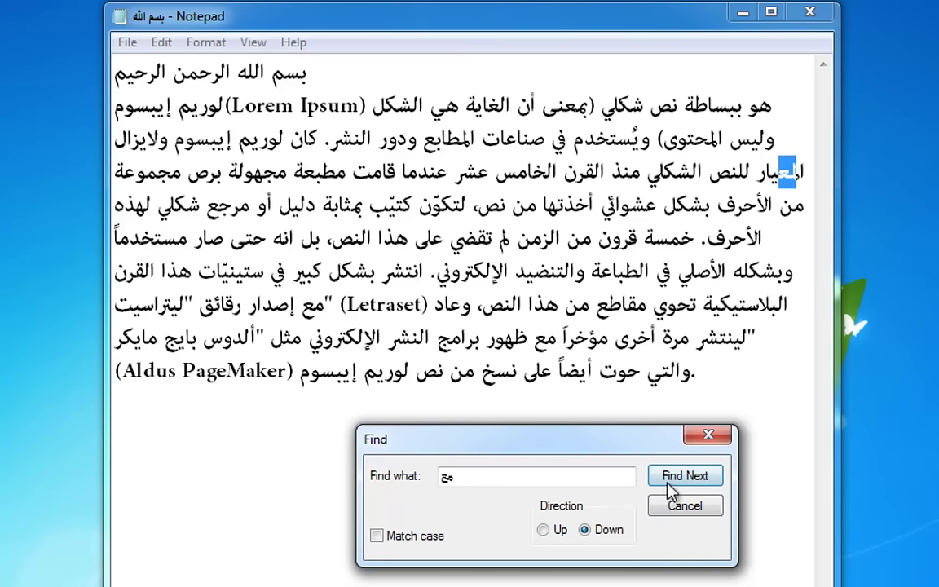
{"action": "left_click", "coordinate": [669, 480]}
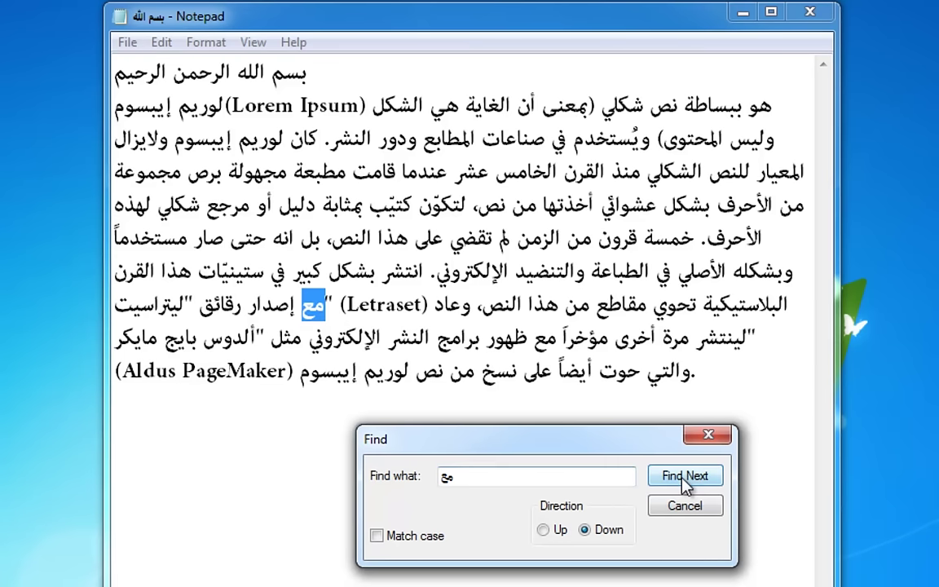
Replace the search term with الله and search downward for it from the current match
{"action": "double_click", "coordinate": [456, 476]}
{"action": "key", "text": "BackSpace"}
{"action": "left_click", "coordinate": [710, 476]}
{"action": "left_click", "coordinate": [679, 500]}
{"action": "double_click", "coordinate": [477, 475]}
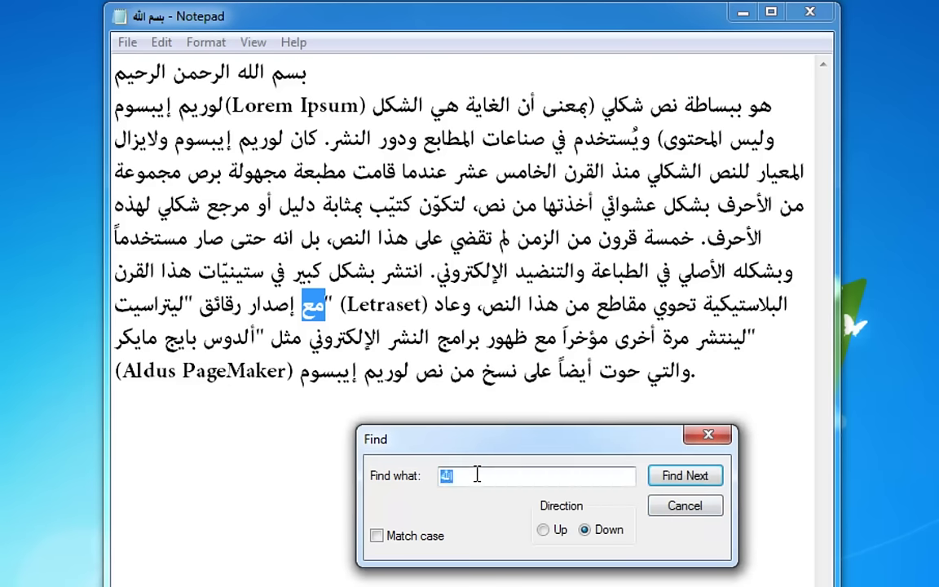
{"action": "type", "text": "الله"}
{"action": "left_click", "coordinate": [706, 479]}
{"action": "key", "text": "Return"}
Change the search term to هذا and search downward until no further match remains
{"action": "type", "text": "هذا"}
{"action": "key", "text": "BackSpace"}
{"action": "key", "text": "BackSpace"}
{"action": "key", "text": "BackSpace"}
{"action": "key", "text": "BackSpace"}
{"action": "key", "text": "BackSpace"}
{"action": "type", "text": "هذا"}
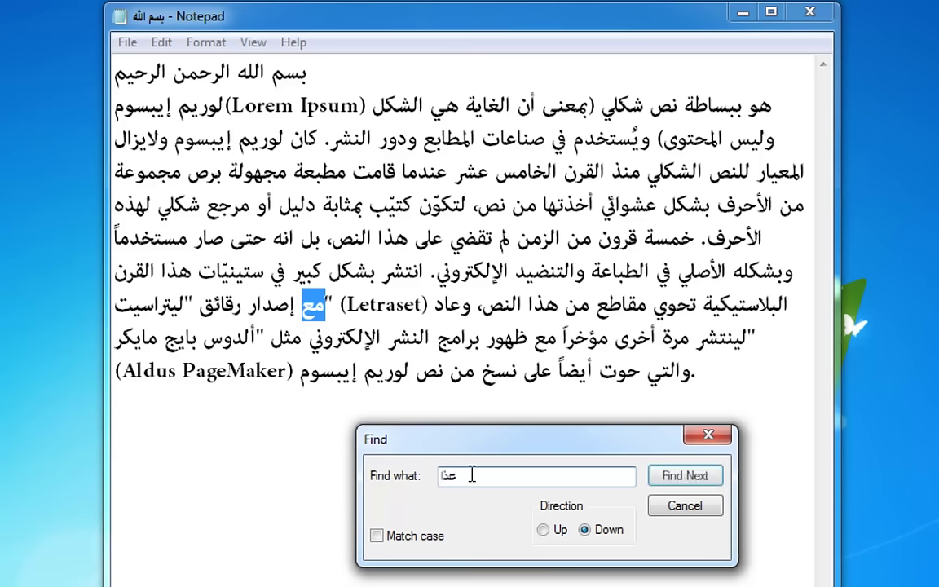
{"action": "key", "text": "BackSpace"}
{"action": "key", "text": "BackSpace"}
{"action": "key", "text": "BackSpace"}
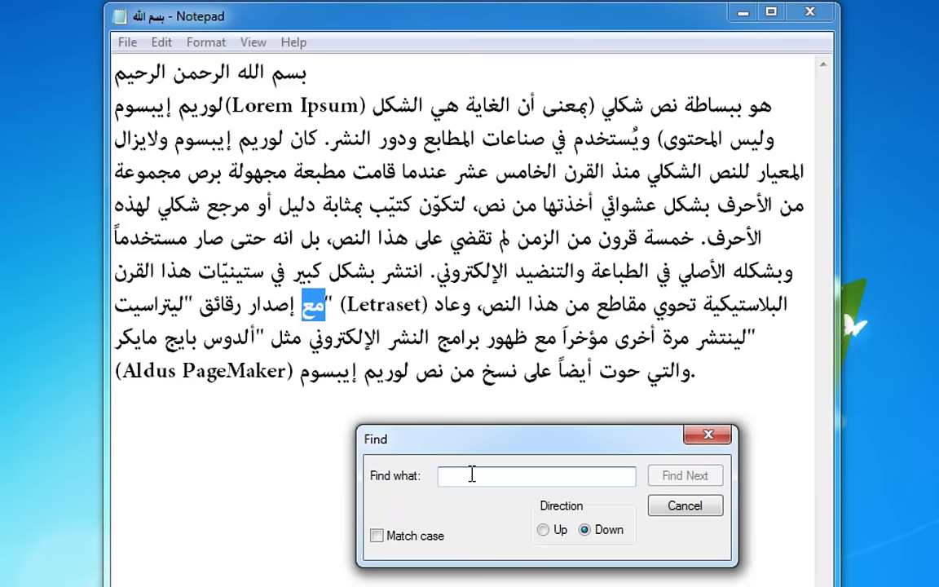
{"action": "type", "text": "هذا"}
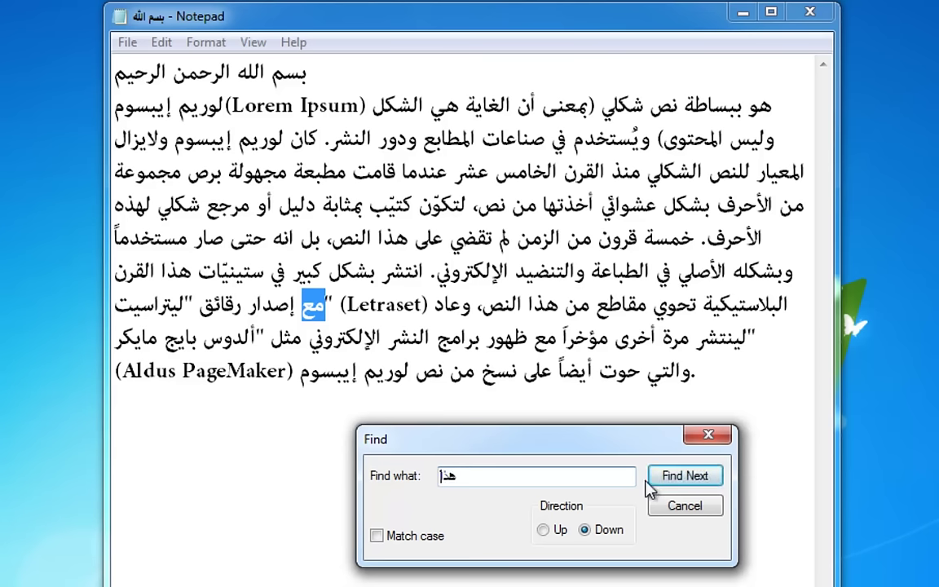
{"action": "left_click", "coordinate": [670, 474]}
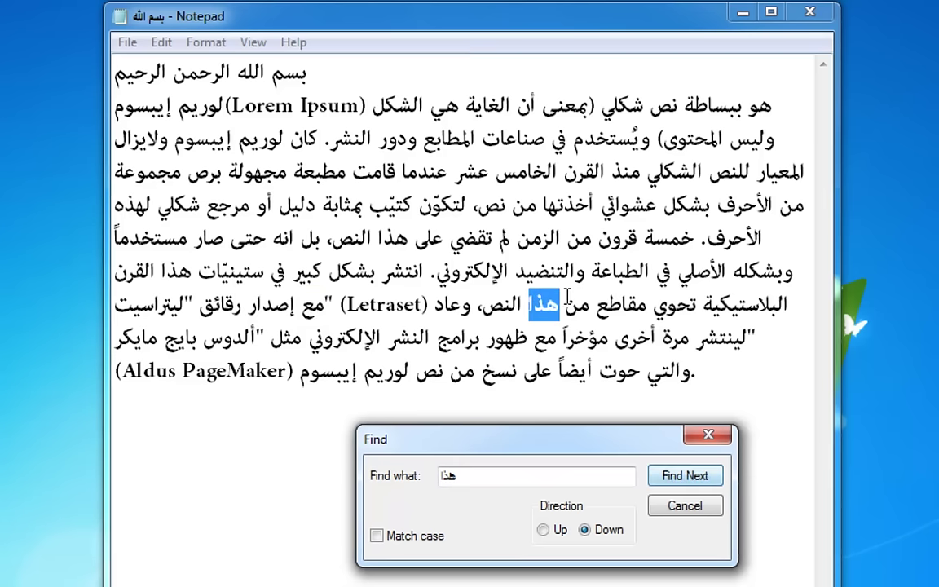
{"action": "left_click", "coordinate": [676, 476]}
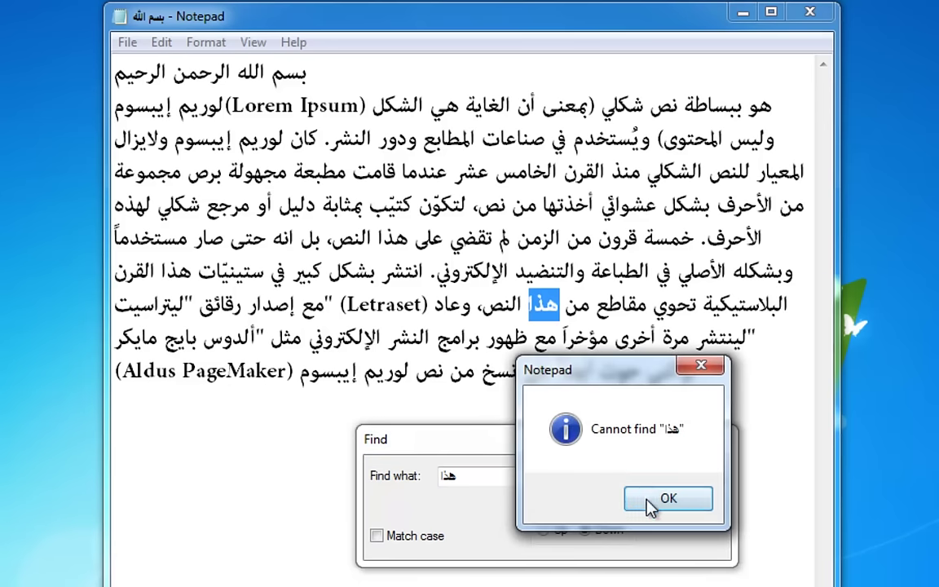
{"action": "left_click", "coordinate": [652, 501]}
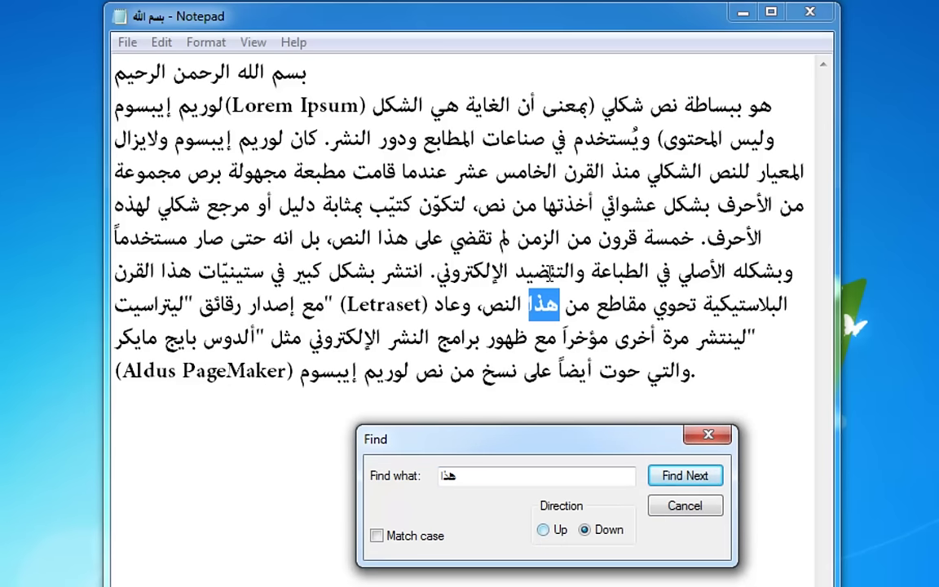
Switch the search direction to Up and look for هذا back towards the start of the document
{"action": "left_click", "coordinate": [542, 529]}
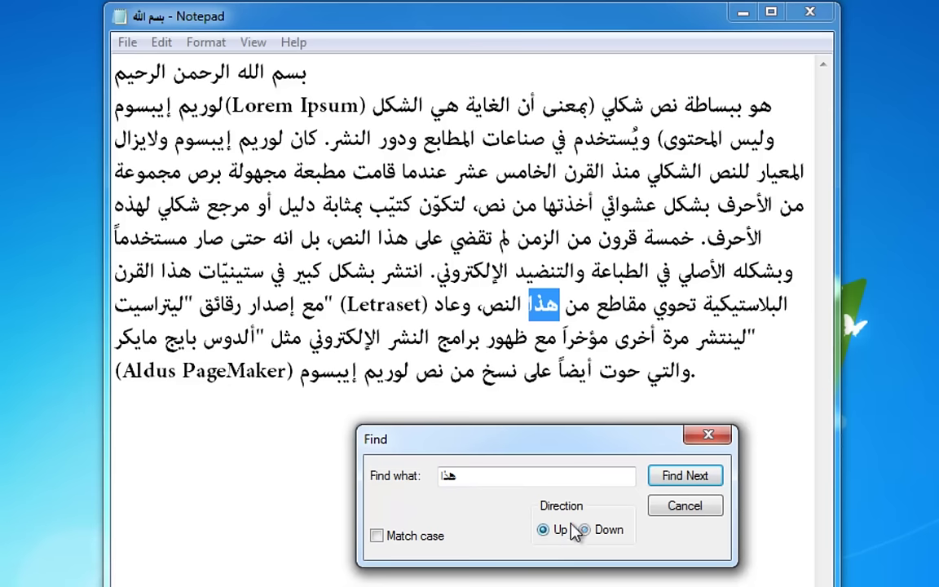
{"action": "left_click", "coordinate": [683, 481]}
{"action": "left_click", "coordinate": [683, 478]}
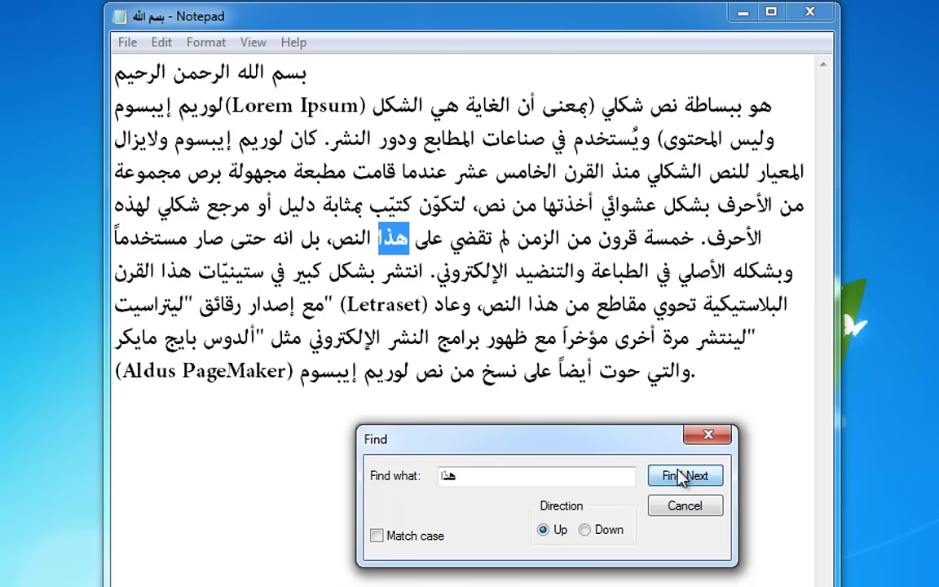
{"action": "left_click", "coordinate": [683, 477]}
{"action": "left_click", "coordinate": [667, 494]}
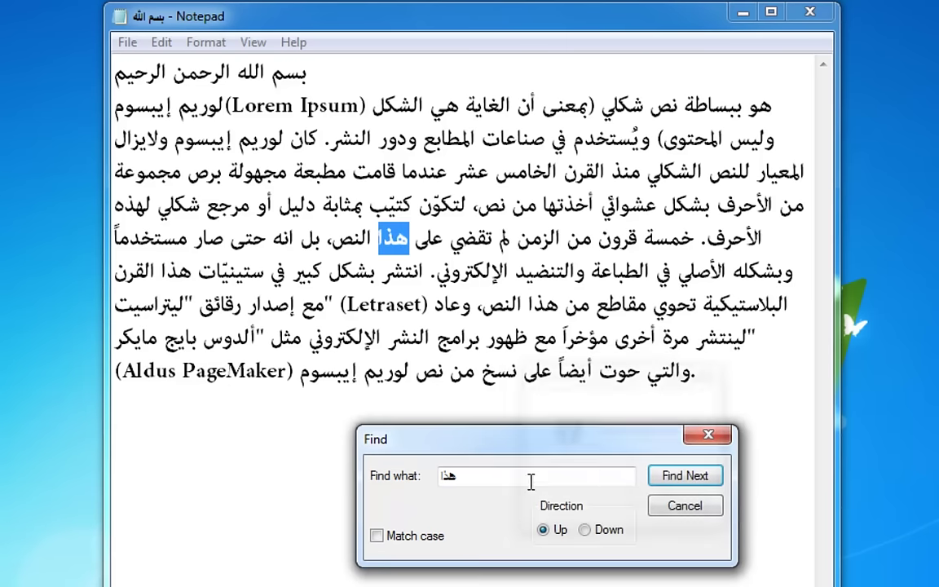
Change the search term to الله, search upward for it, and close the Find dialog
{"action": "double_click", "coordinate": [514, 476]}
{"action": "key", "text": "BackSpace"}
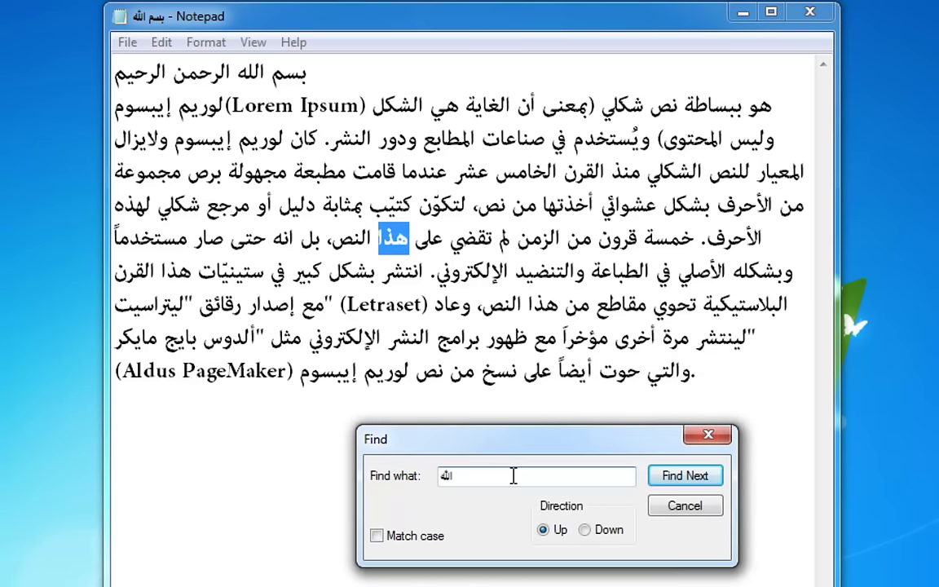
{"action": "left_click", "coordinate": [674, 476]}
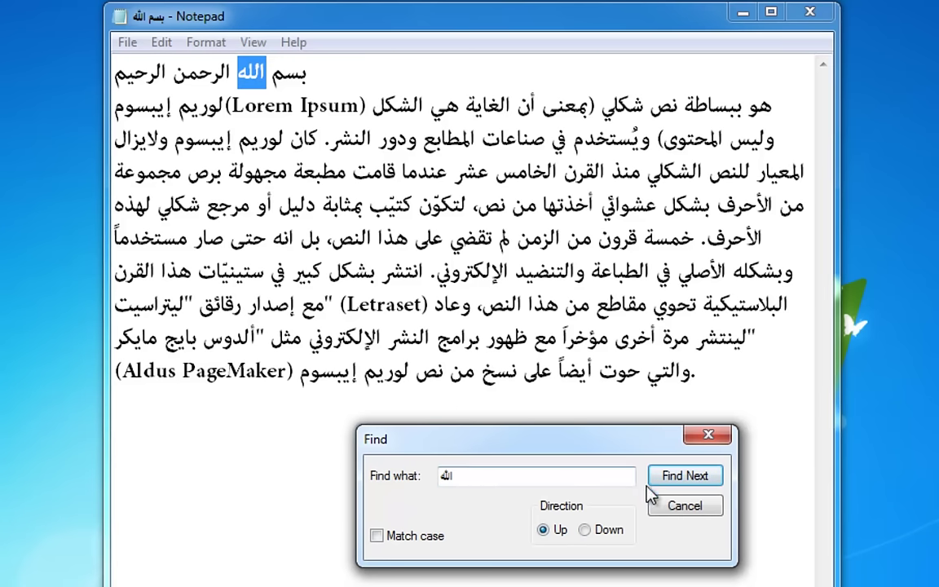
{"action": "left_click", "coordinate": [685, 506]}
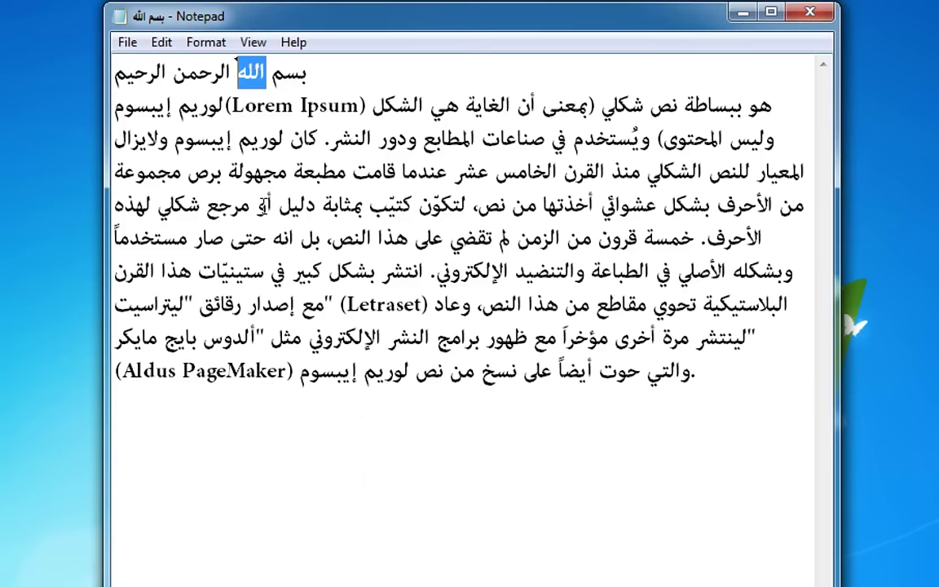
Find the word كان in the document, replace it with مازال, and check for further matches
{"action": "left_click", "coordinate": [162, 43]}
{"action": "left_click", "coordinate": [196, 250]}
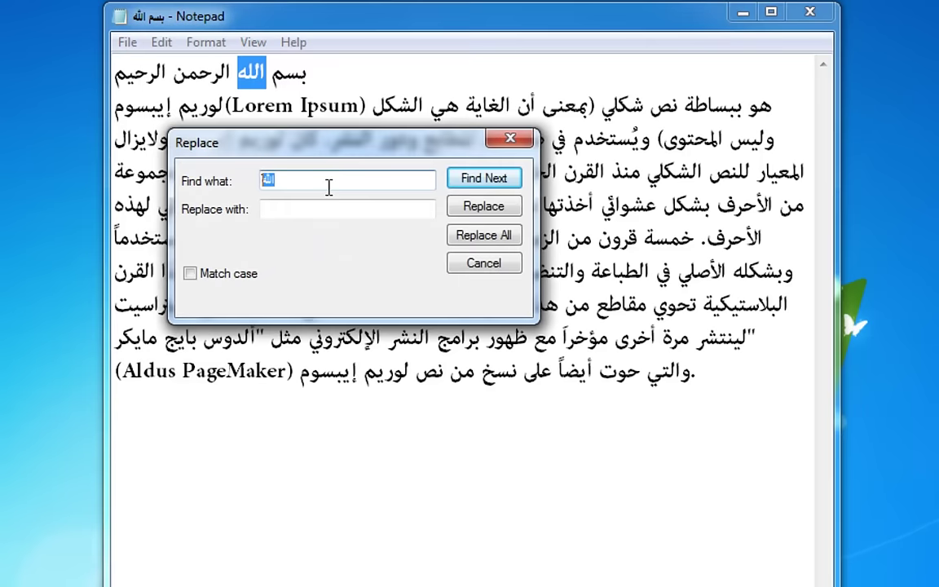
{"action": "left_click_drag", "start_coordinate": [398, 158], "coordinate": [490, 394]}
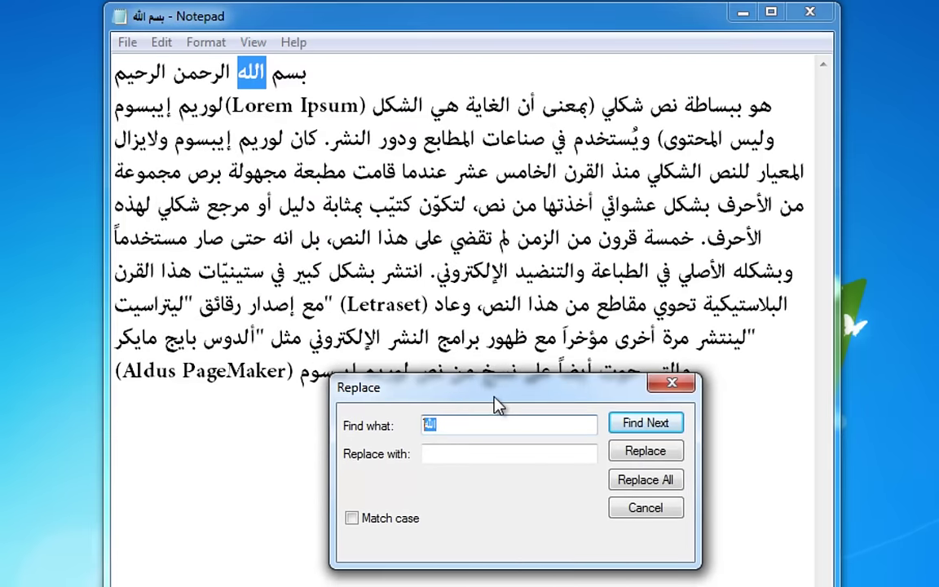
{"action": "type", "text": "كان"}
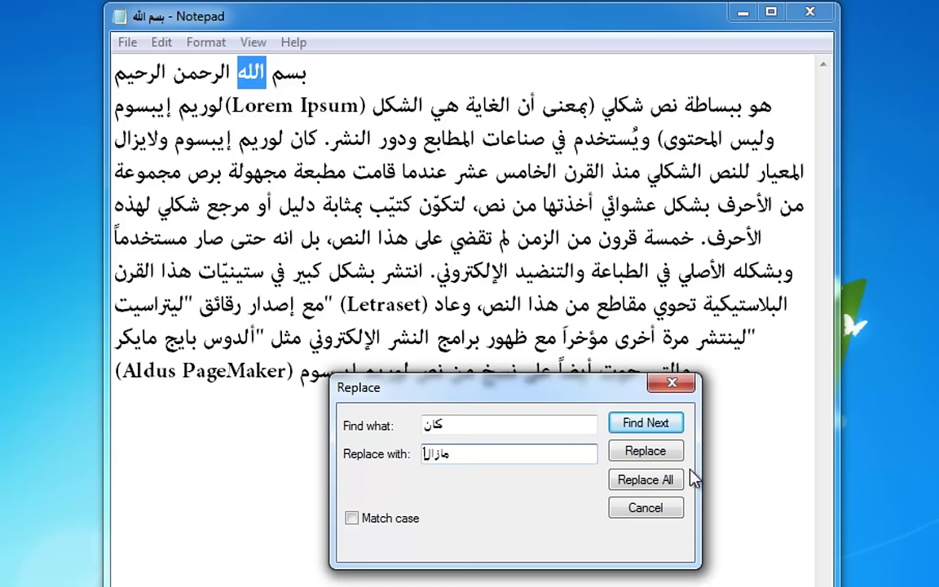
{"action": "left_click", "coordinate": [639, 425]}
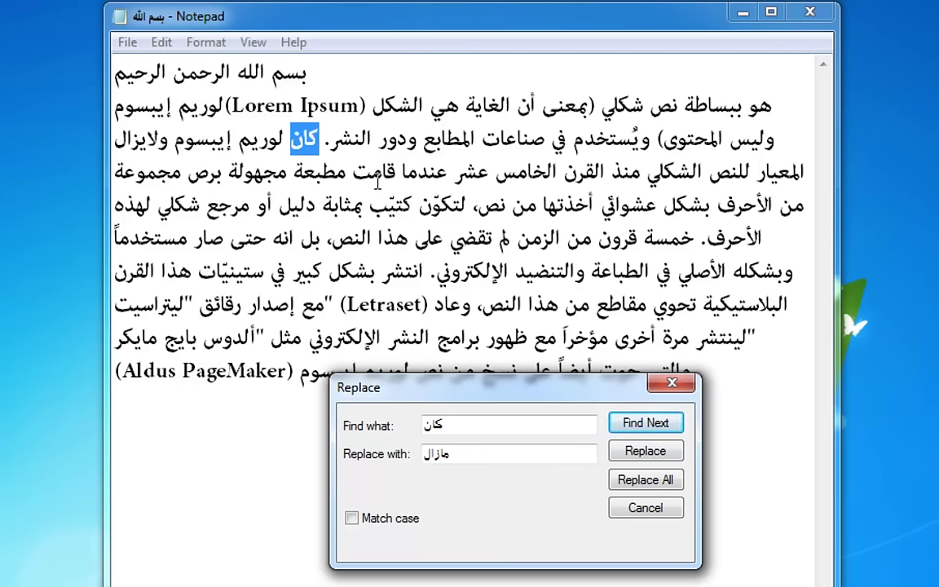
{"action": "left_click", "coordinate": [637, 458]}
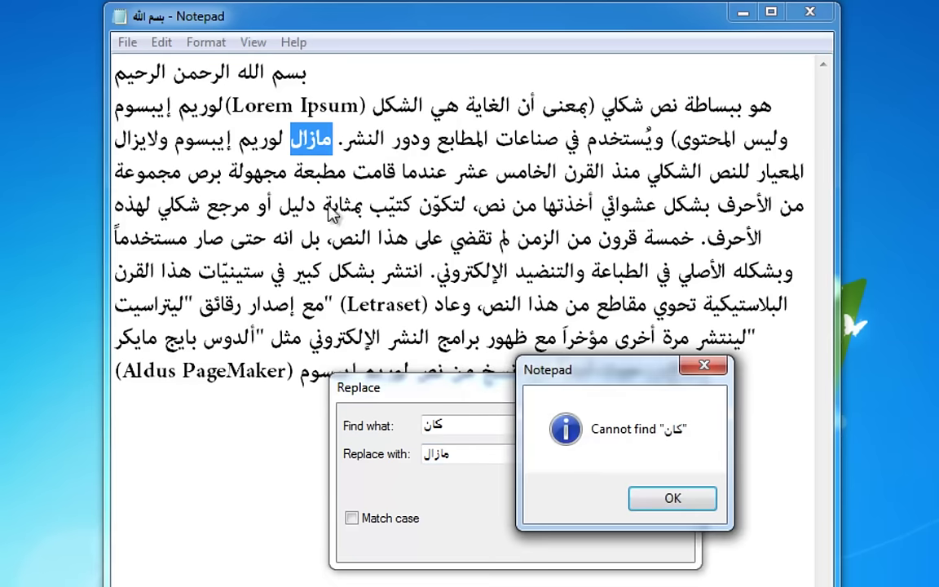
{"action": "left_click", "coordinate": [670, 499]}
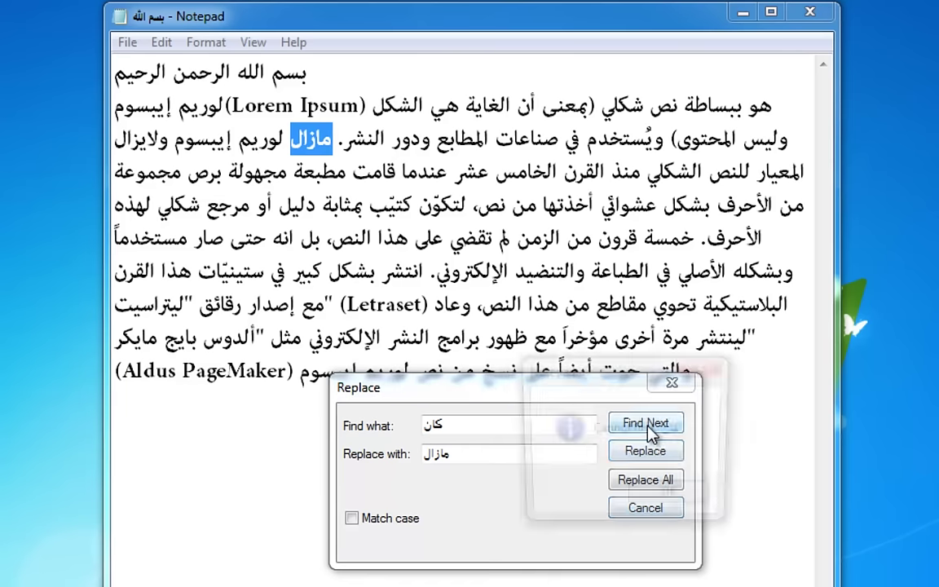
{"action": "left_click", "coordinate": [648, 427]}
{"action": "left_click", "coordinate": [666, 499]}
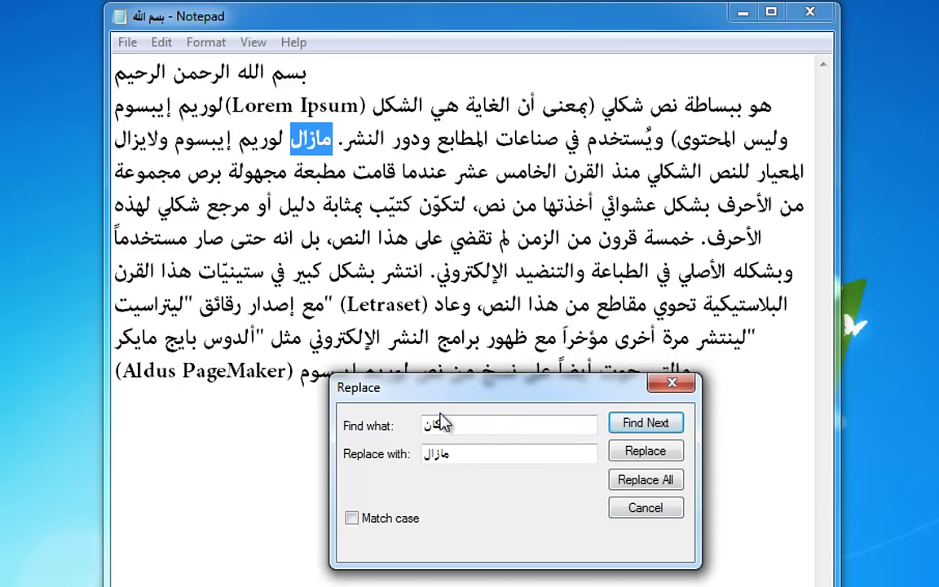
Replace all occurrences of هو with هي throughout the document and close the Replace dialog
{"action": "left_click_drag", "start_coordinate": [457, 423], "coordinate": [428, 425]}
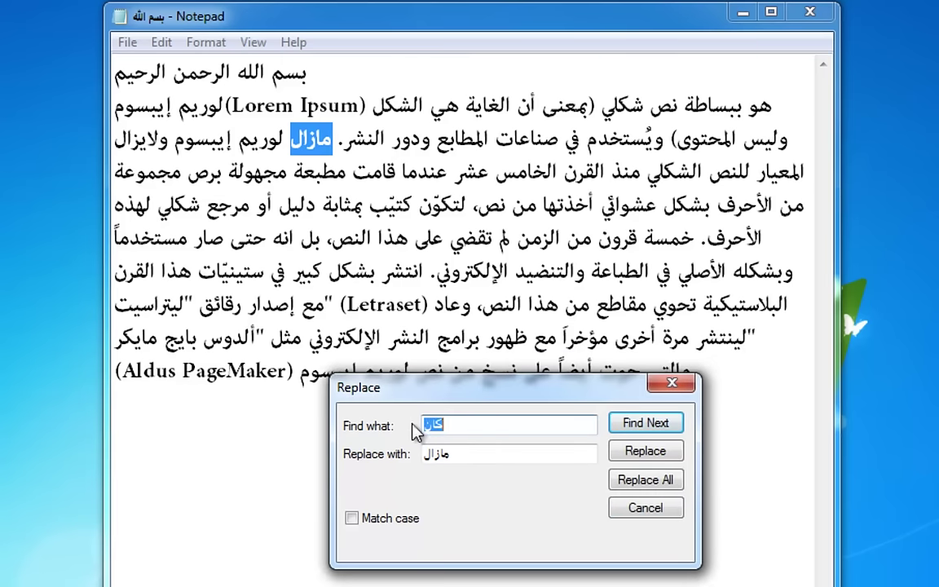
{"action": "type", "text": "هو"}
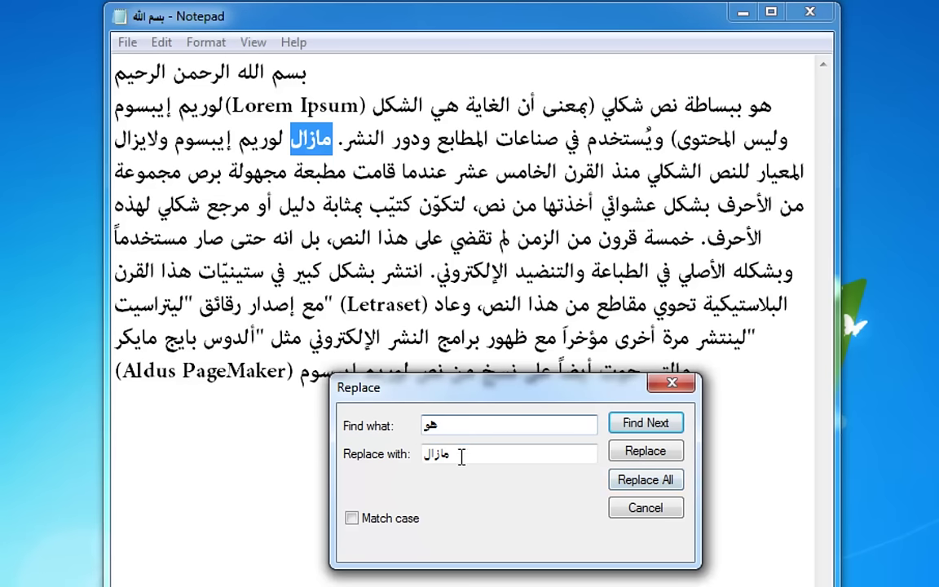
{"action": "left_click_drag", "start_coordinate": [461, 454], "coordinate": [419, 460]}
{"action": "type", "text": "هي"}
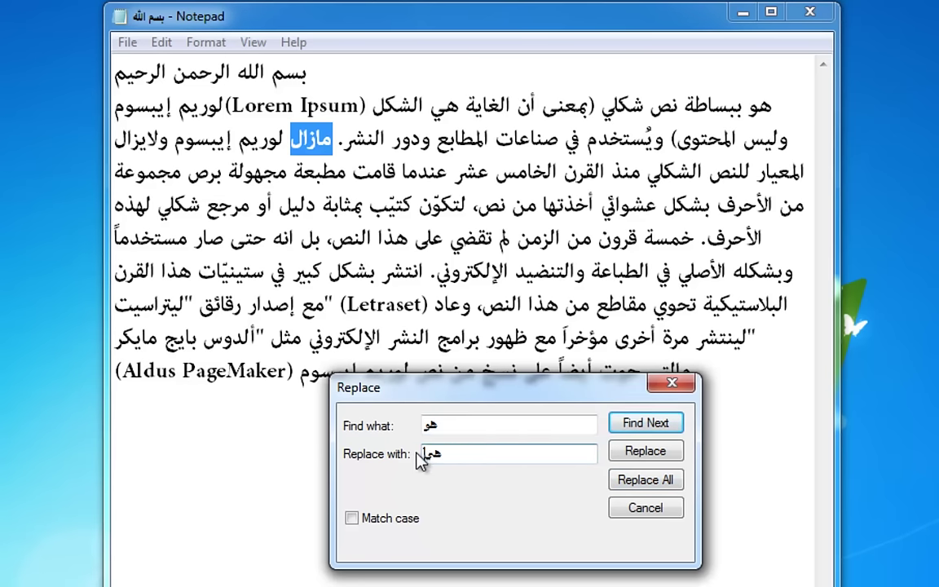
{"action": "left_click", "coordinate": [623, 480]}
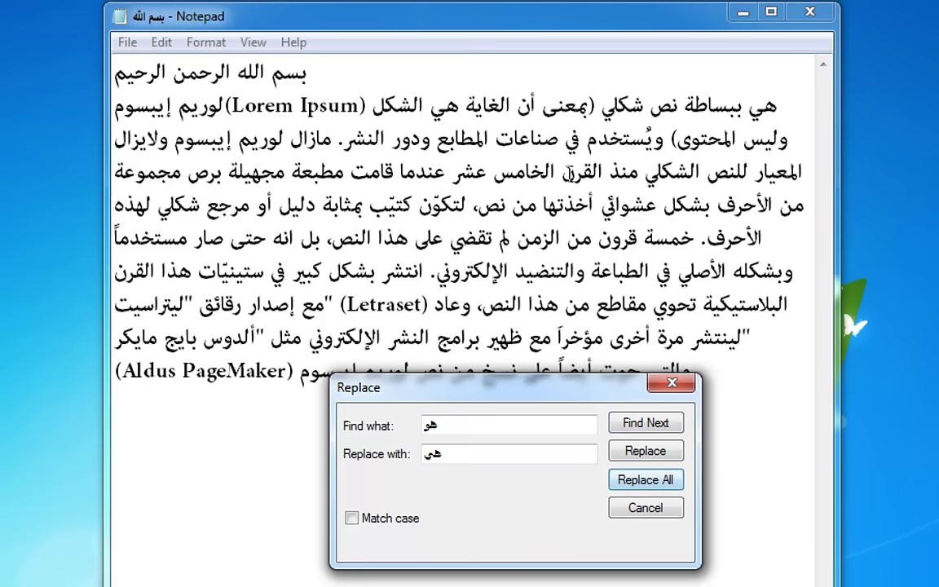
{"action": "left_click_drag", "start_coordinate": [778, 106], "coordinate": [741, 105]}
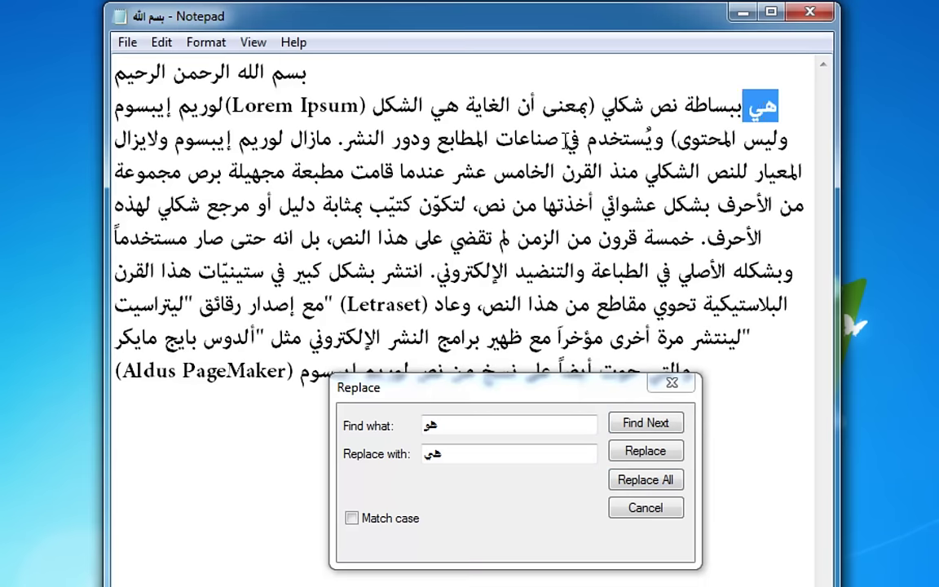
{"action": "left_click", "coordinate": [660, 509]}
Select all the text in the document and clear the selection, doing so twice
{"action": "left_click", "coordinate": [163, 44]}
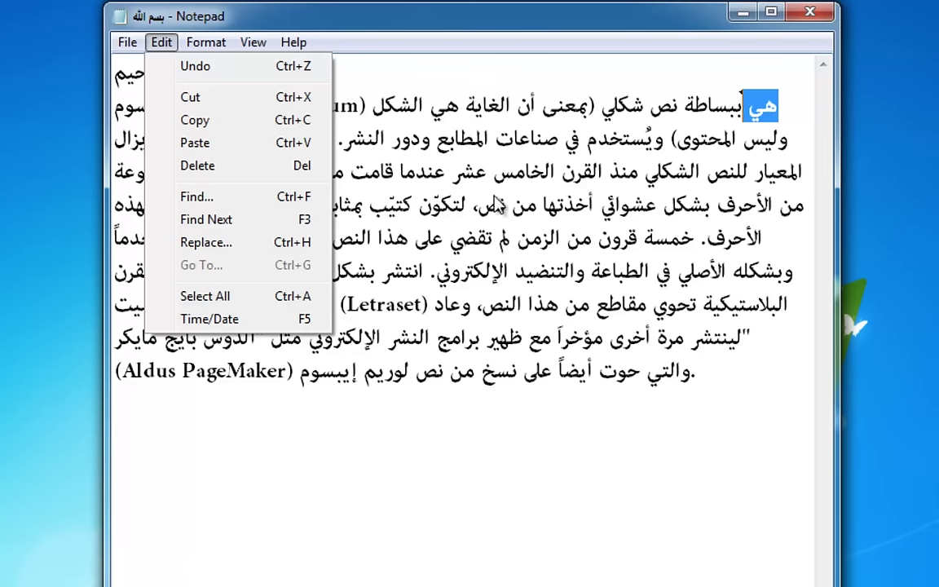
{"action": "left_click", "coordinate": [205, 296]}
{"action": "left_click", "coordinate": [297, 232]}
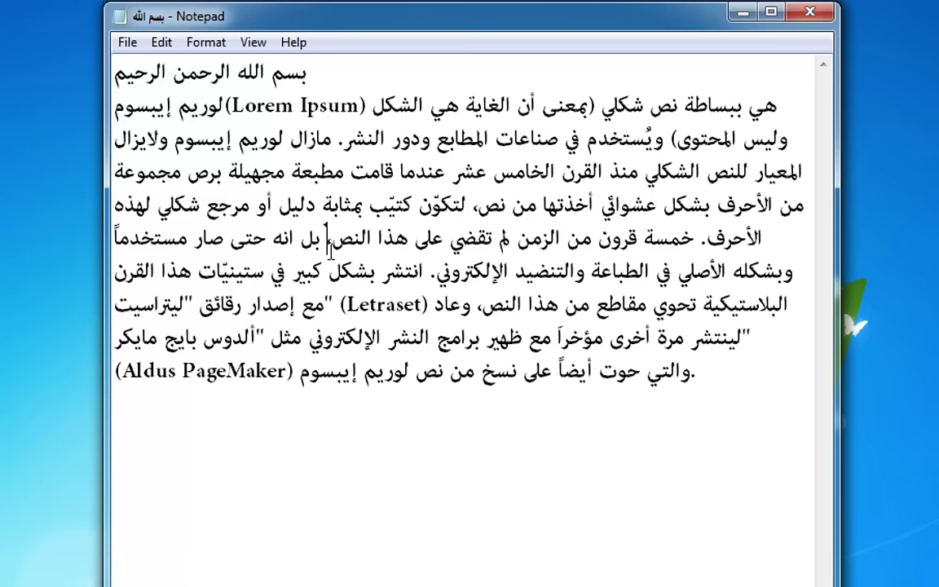
{"action": "left_click", "coordinate": [159, 44]}
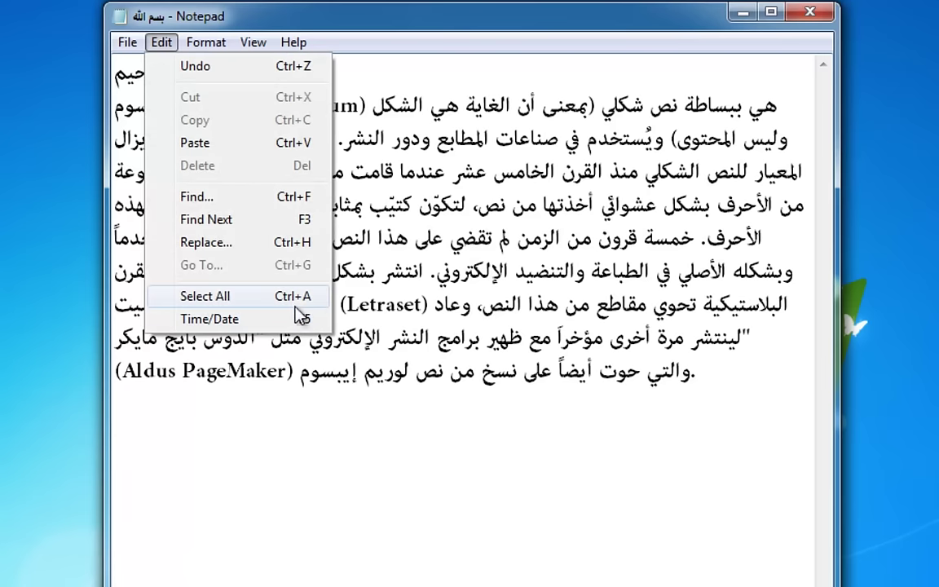
{"action": "left_click", "coordinate": [403, 263]}
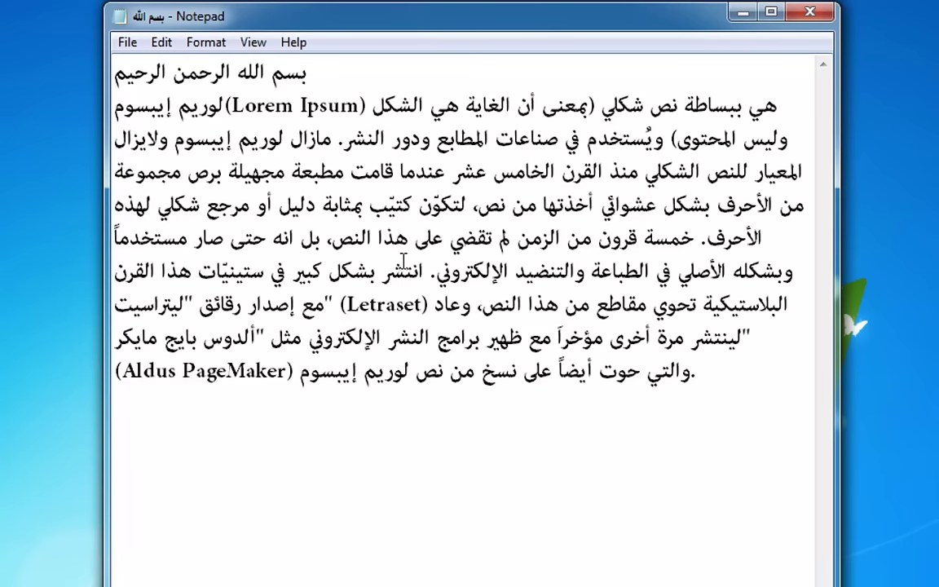
{"action": "key", "text": "ctrl+a"}
{"action": "left_click", "coordinate": [423, 215]}
Insert the current time and date below the last paragraph, leaving a blank line between, and highlight the date
{"action": "left_click", "coordinate": [158, 42]}
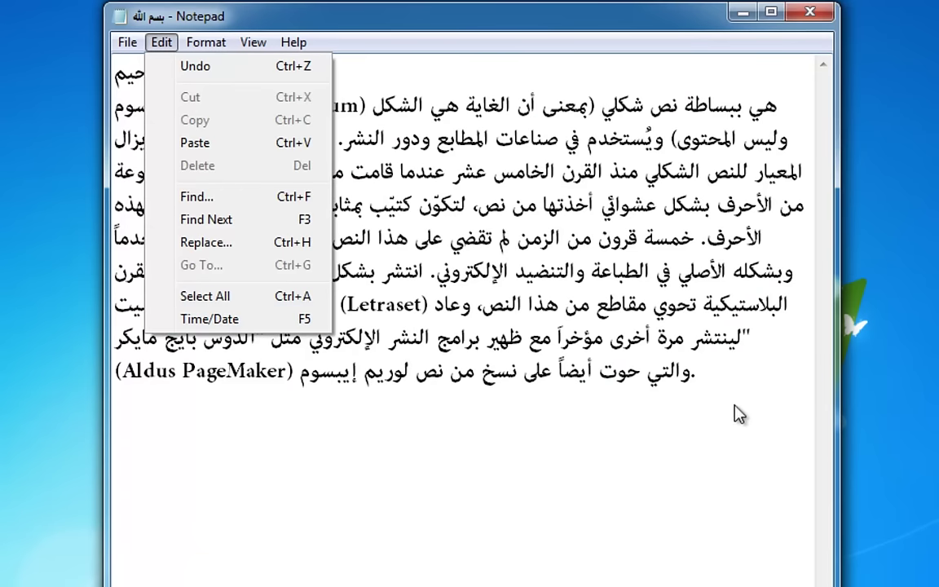
{"action": "left_click", "coordinate": [734, 375]}
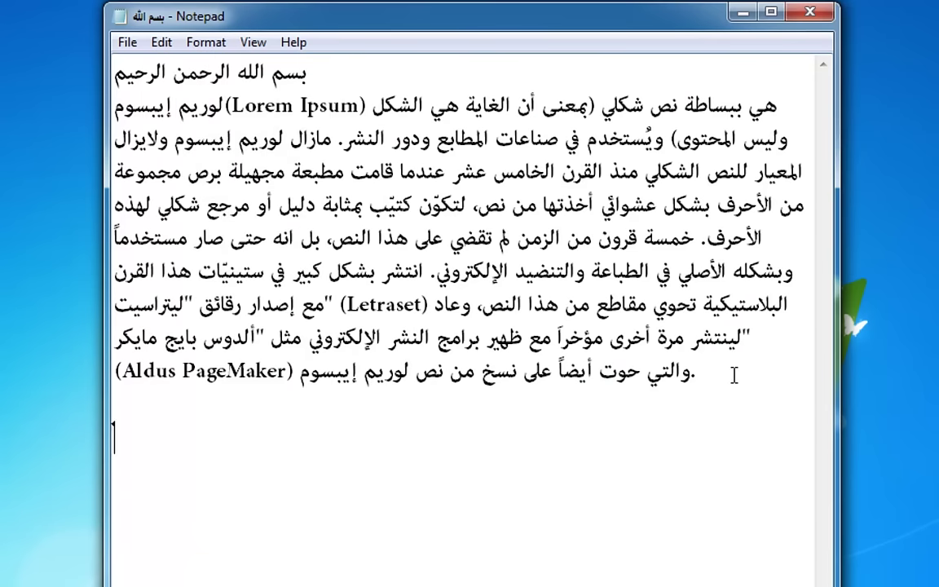
{"action": "left_click", "coordinate": [162, 42]}
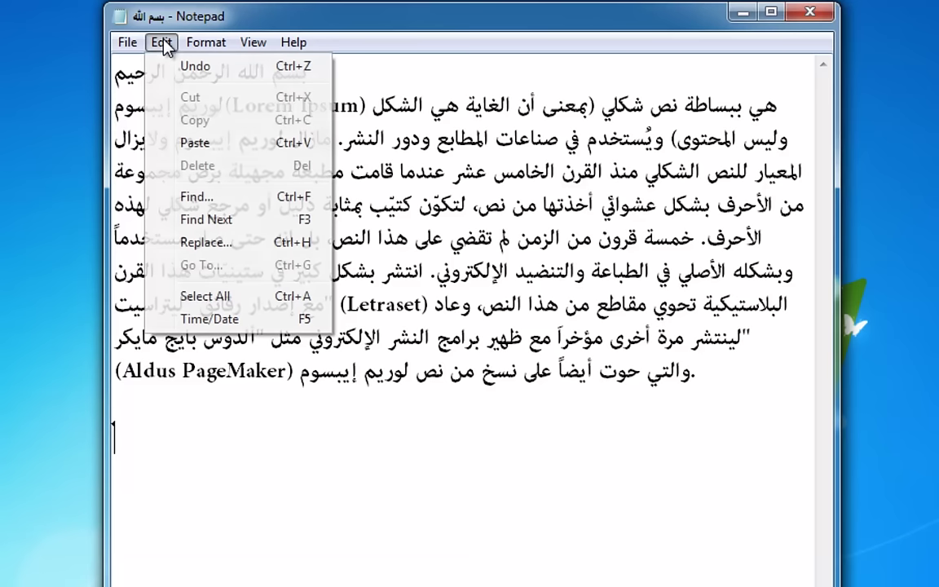
{"action": "left_click", "coordinate": [203, 318]}
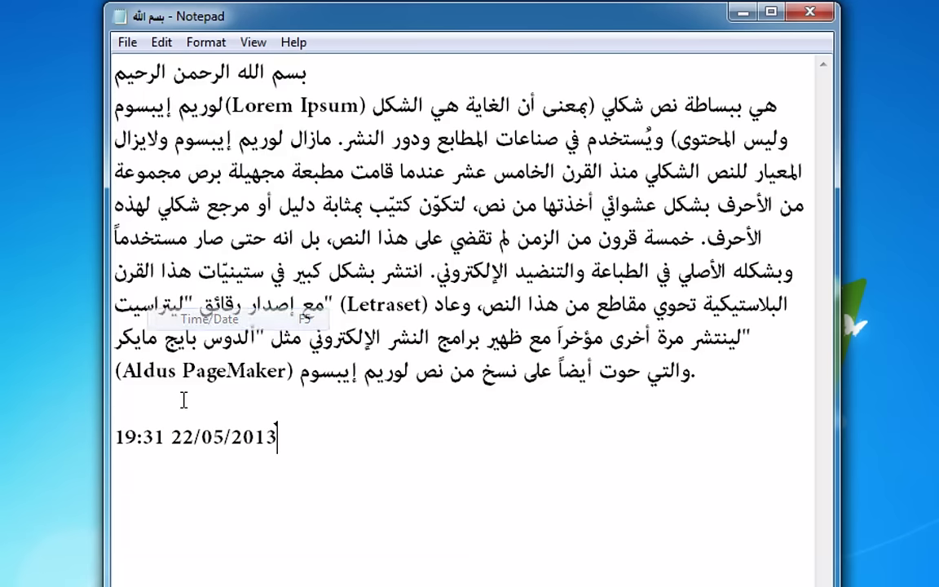
{"action": "double_click", "coordinate": [206, 439]}
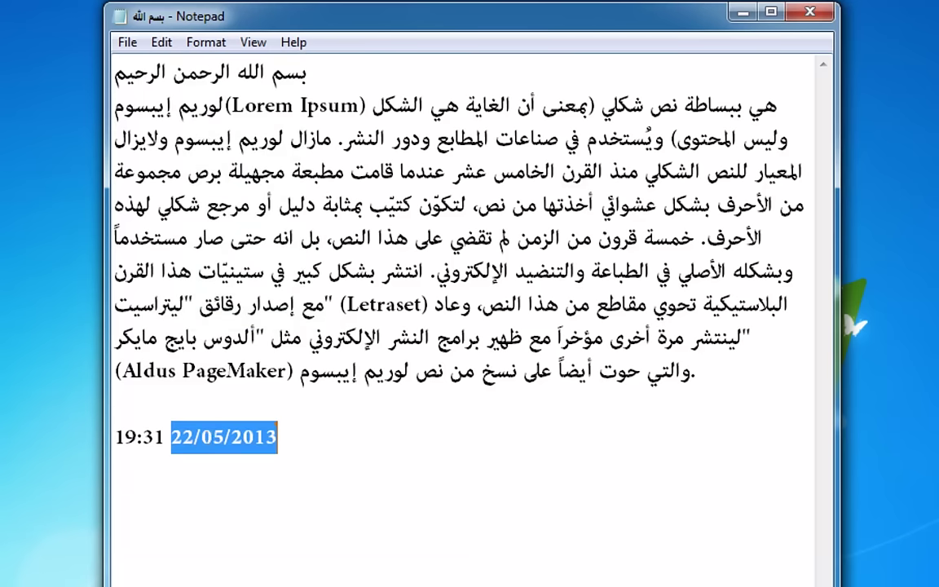
Turn off Word Wrap, show the status bar, and place the cursor within the inserted date
{"action": "left_click", "coordinate": [206, 42]}
{"action": "mouse_move", "coordinate": [252, 51]}
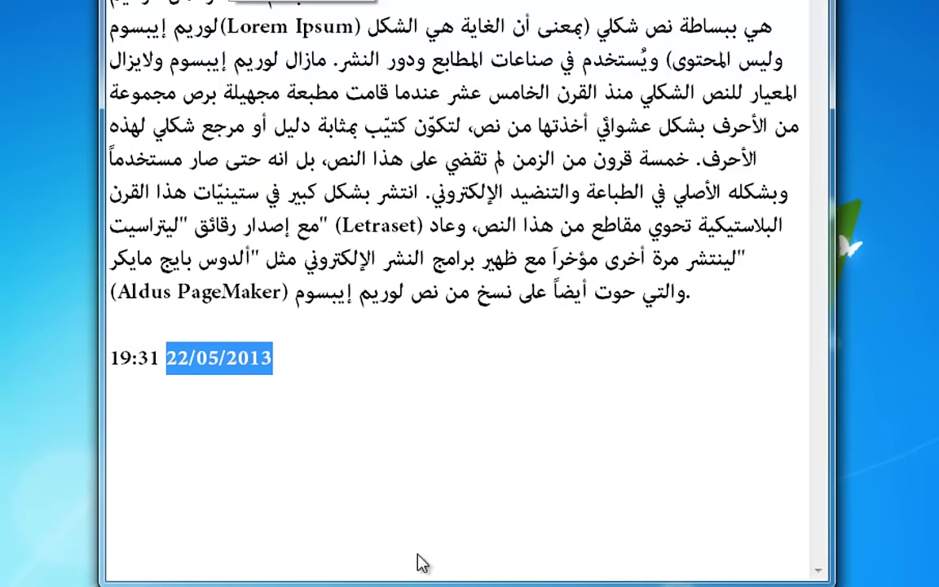
{"action": "left_click", "coordinate": [421, 173]}
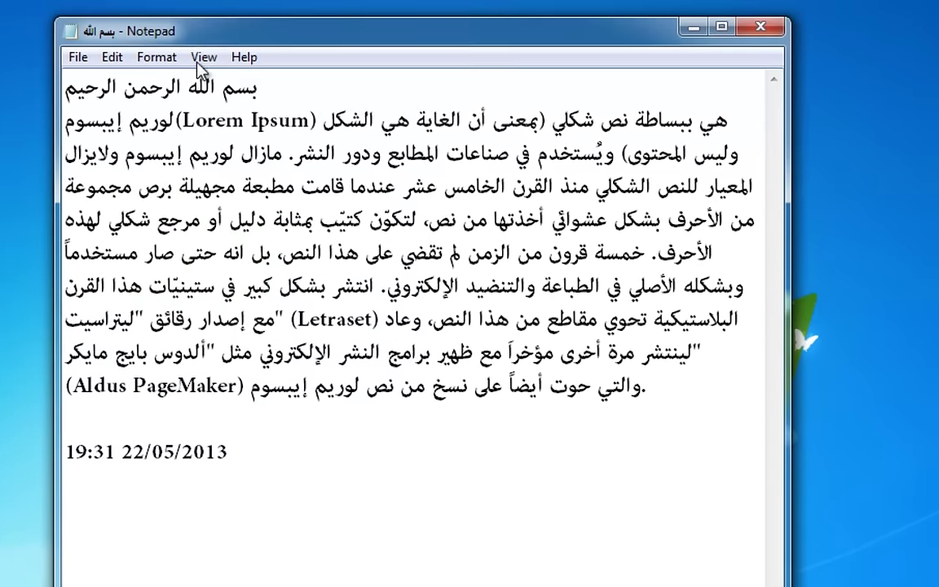
{"action": "left_click", "coordinate": [198, 61]}
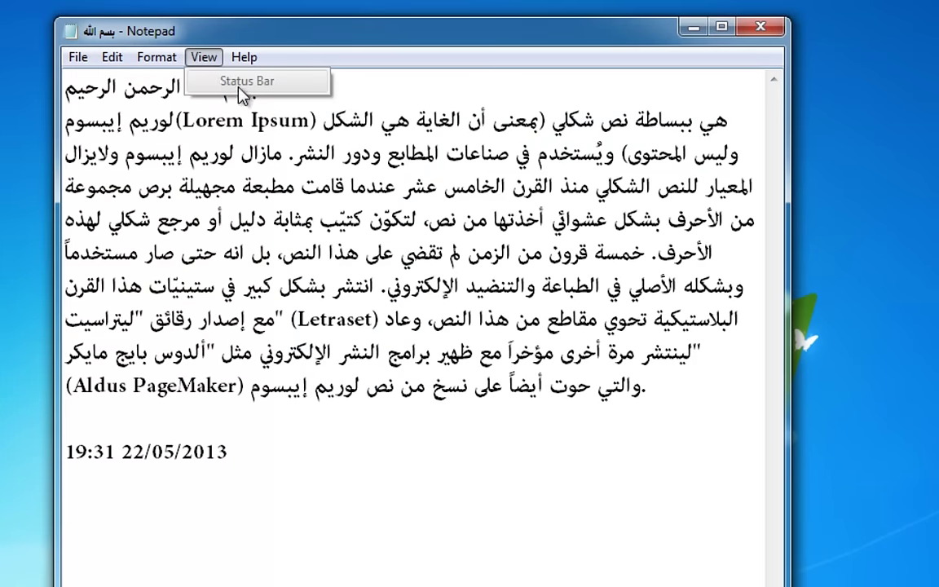
{"action": "mouse_move", "coordinate": [157, 57]}
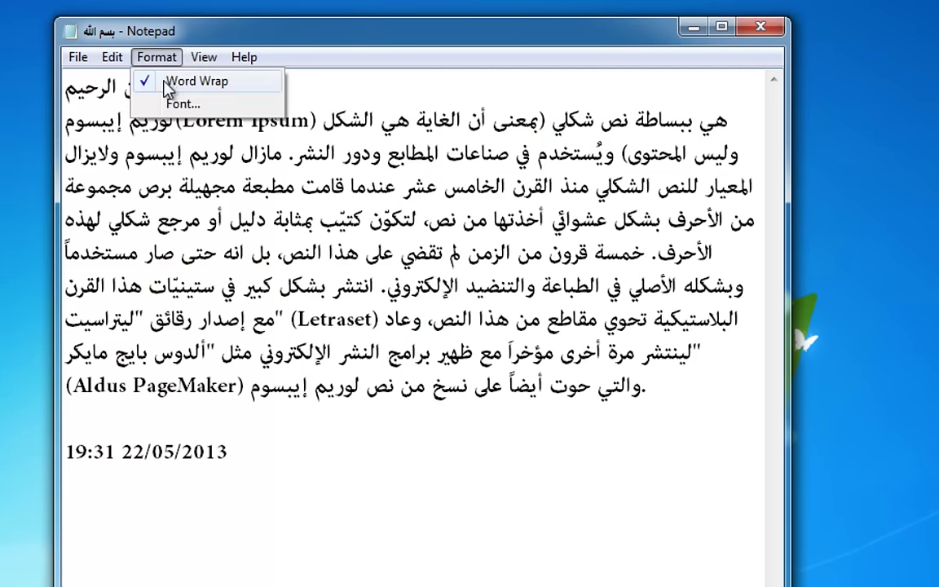
{"action": "left_click", "coordinate": [154, 81]}
{"action": "left_click", "coordinate": [200, 61]}
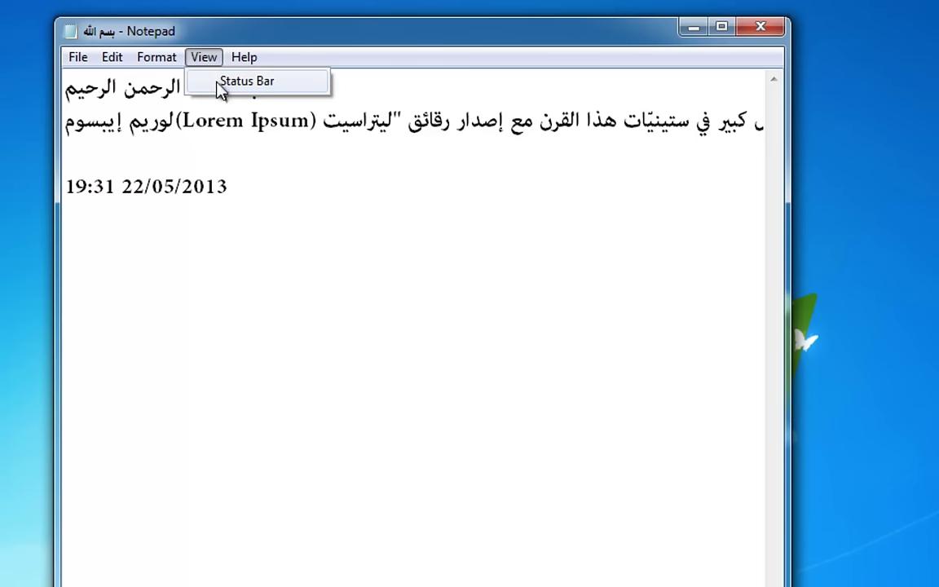
{"action": "left_click", "coordinate": [213, 85]}
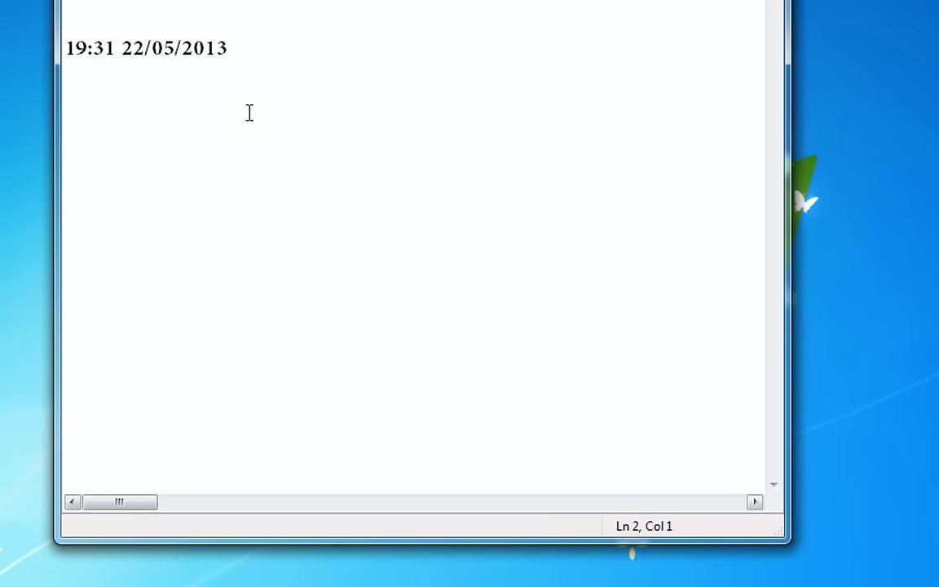
{"action": "left_click", "coordinate": [175, 50]}
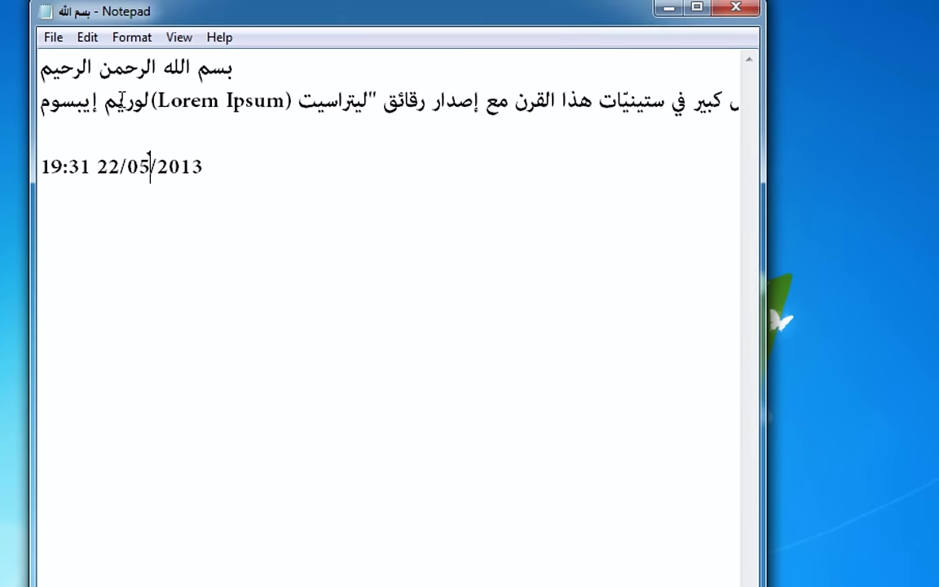
Turn Word Wrap back on and shift the Notepad window slightly to the left
{"action": "left_click", "coordinate": [131, 38]}
{"action": "left_click", "coordinate": [129, 62]}
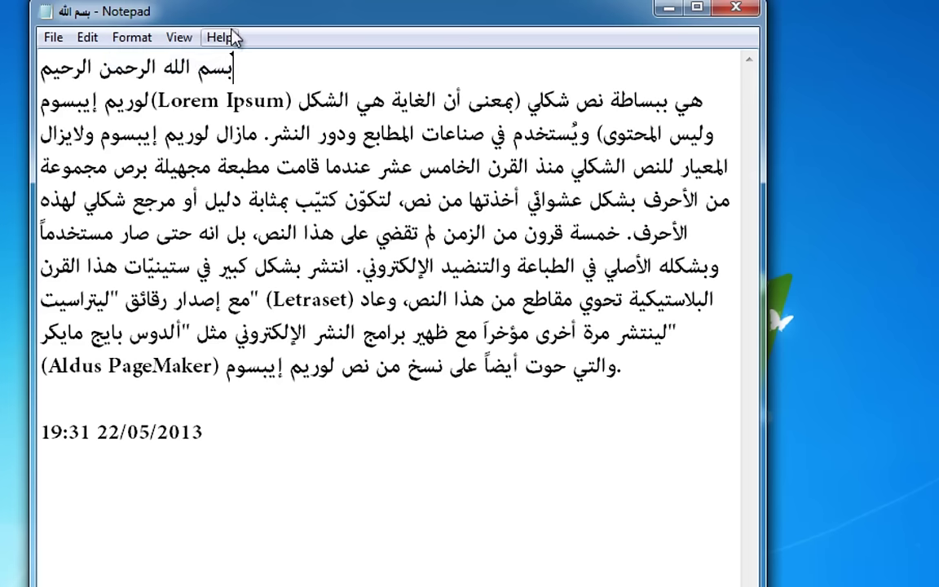
{"action": "left_click_drag", "start_coordinate": [222, 17], "coordinate": [206, 17]}
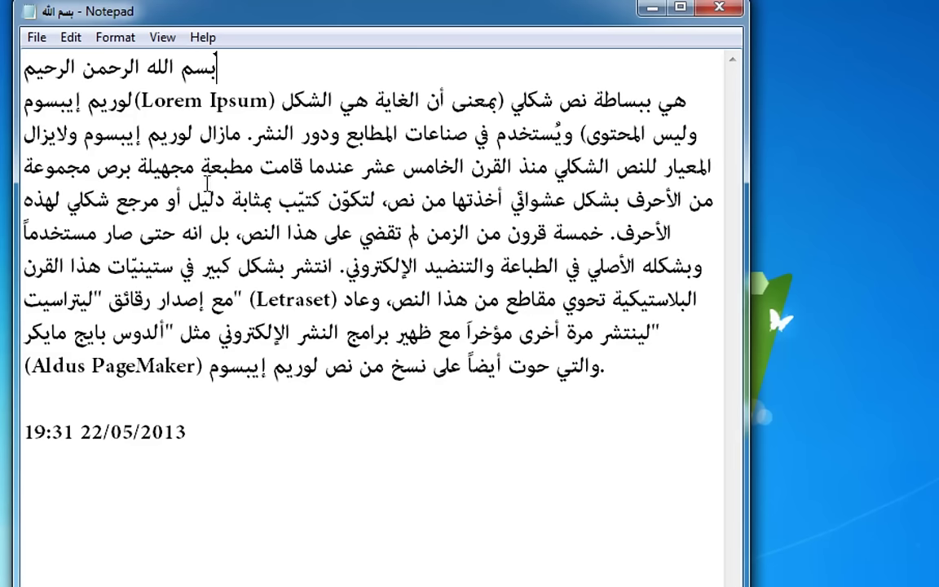
{"action": "left_click_drag", "start_coordinate": [183, 11], "coordinate": [172, 7]}
View the About Notepad version information, close it, and reposition the window slightly on the desktop
{"action": "left_click", "coordinate": [153, 33]}
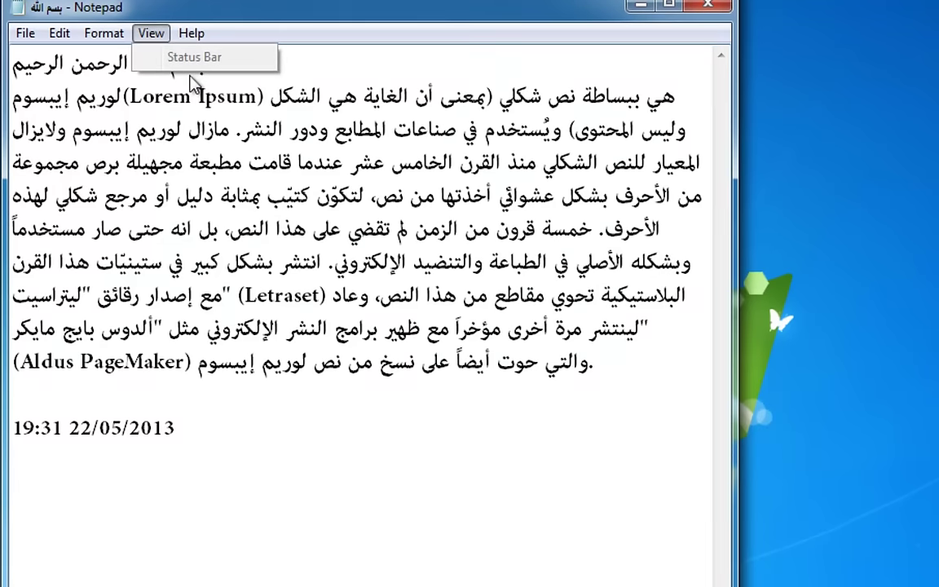
{"action": "mouse_move", "coordinate": [191, 34]}
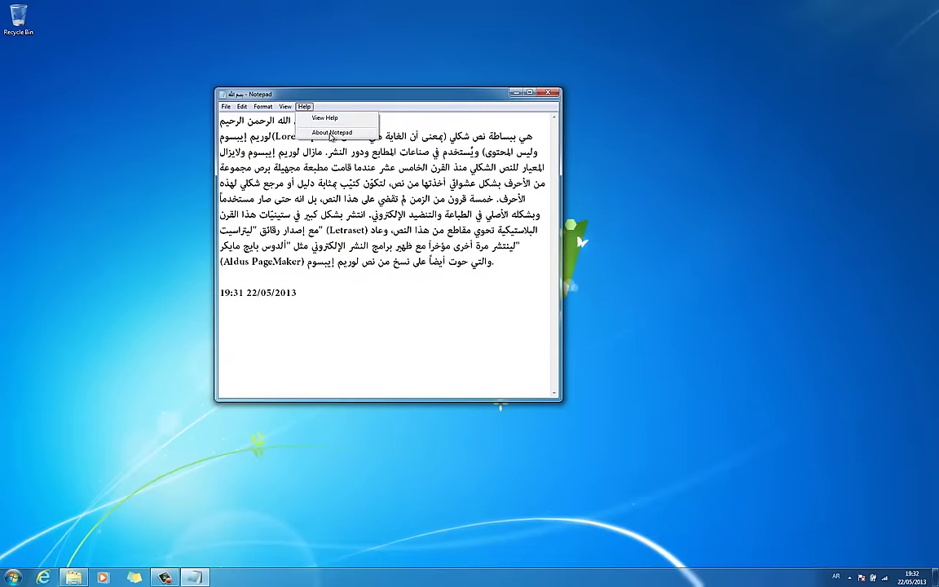
{"action": "left_click", "coordinate": [330, 133]}
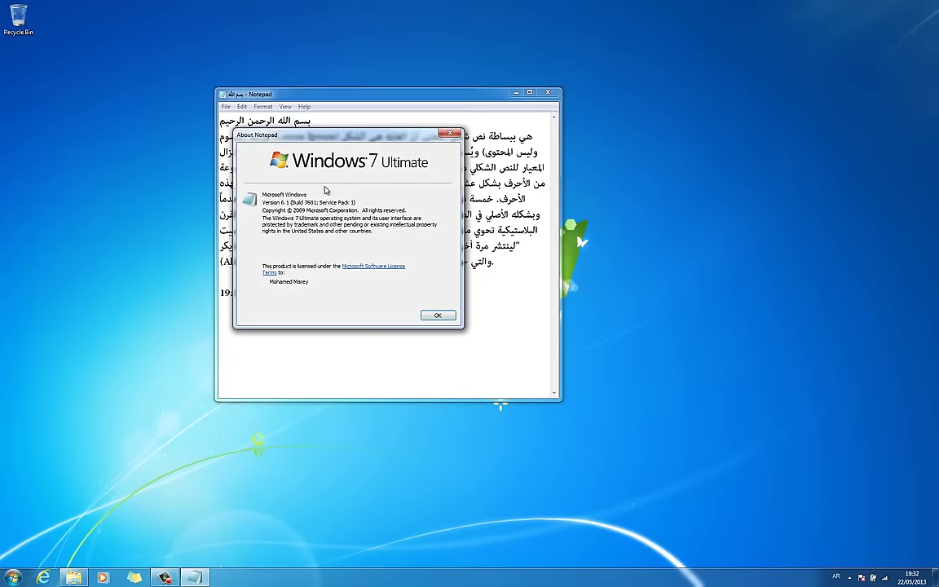
{"action": "left_click", "coordinate": [437, 315]}
{"action": "left_click_drag", "start_coordinate": [354, 104], "coordinate": [369, 106]}
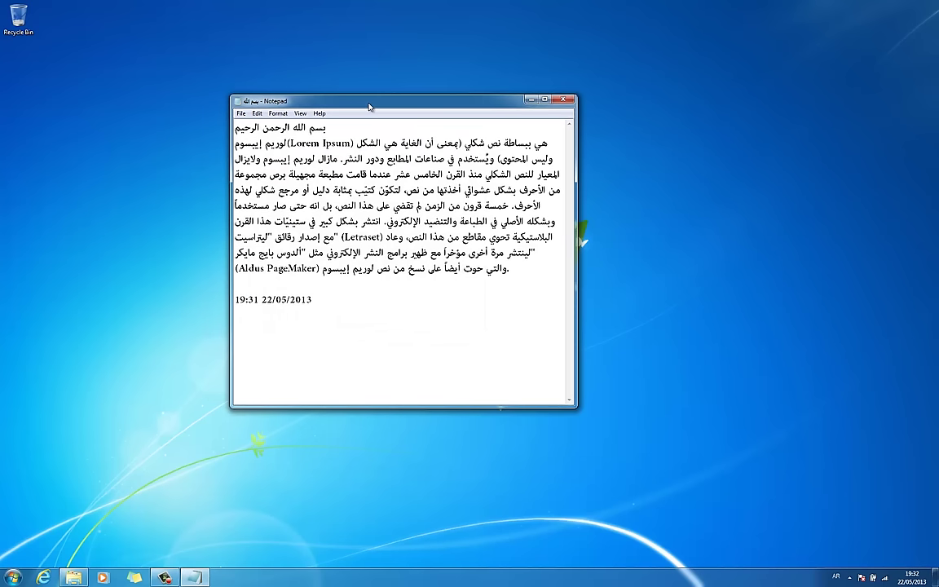